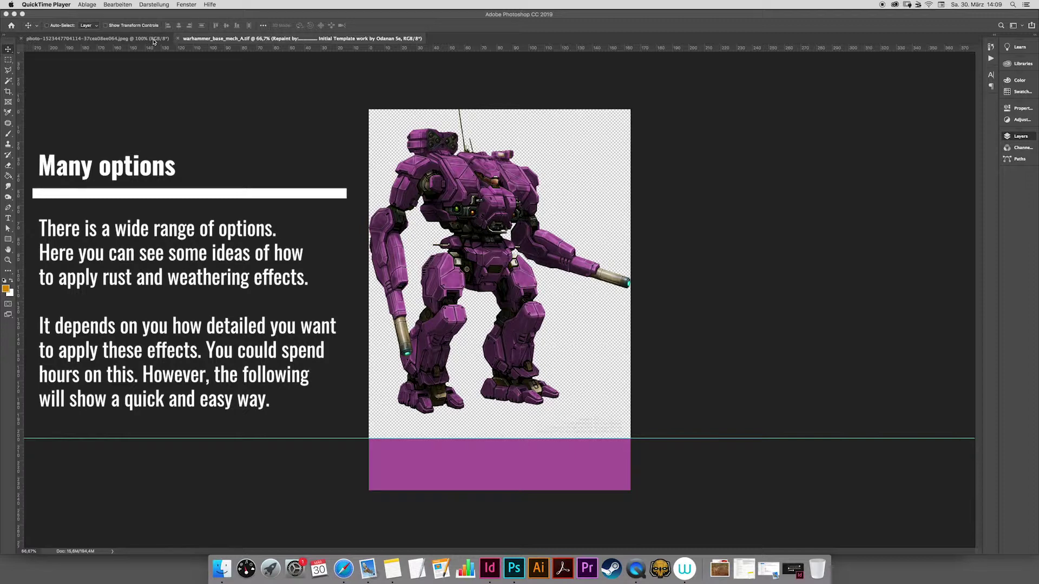
# Copy the rust texture photo and paste it as a new layer into the warhammer_base_mech_A.tif document.
pyautogui.click(154, 41)
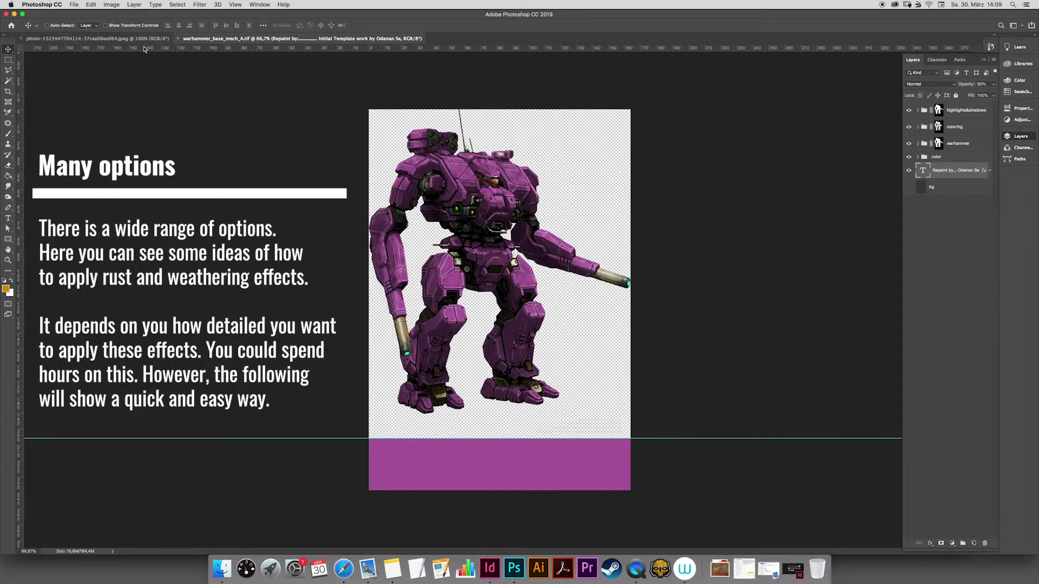
pyautogui.click(152, 41)
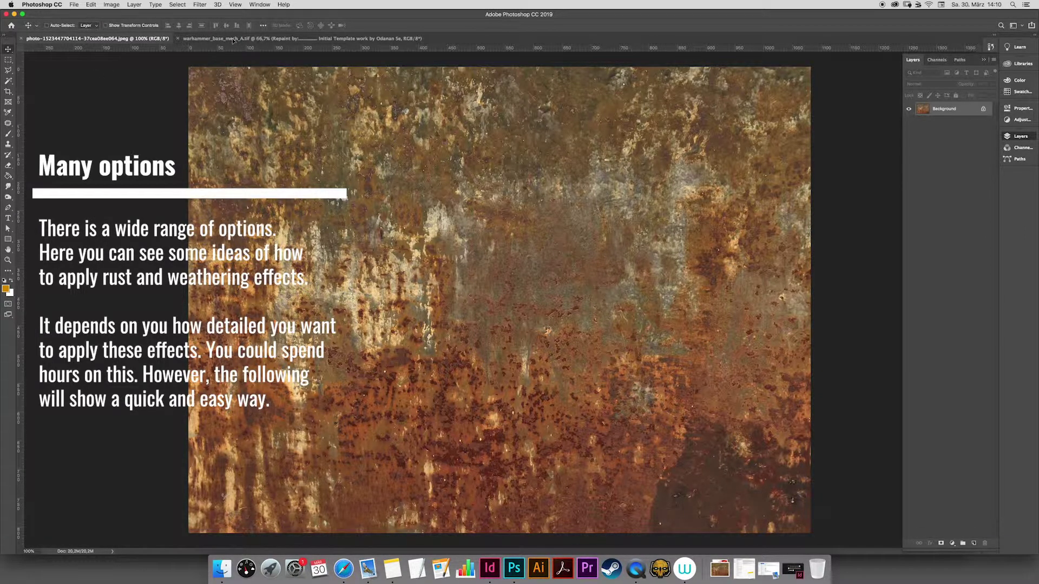
pyautogui.click(233, 40)
pyautogui.press('super+v')
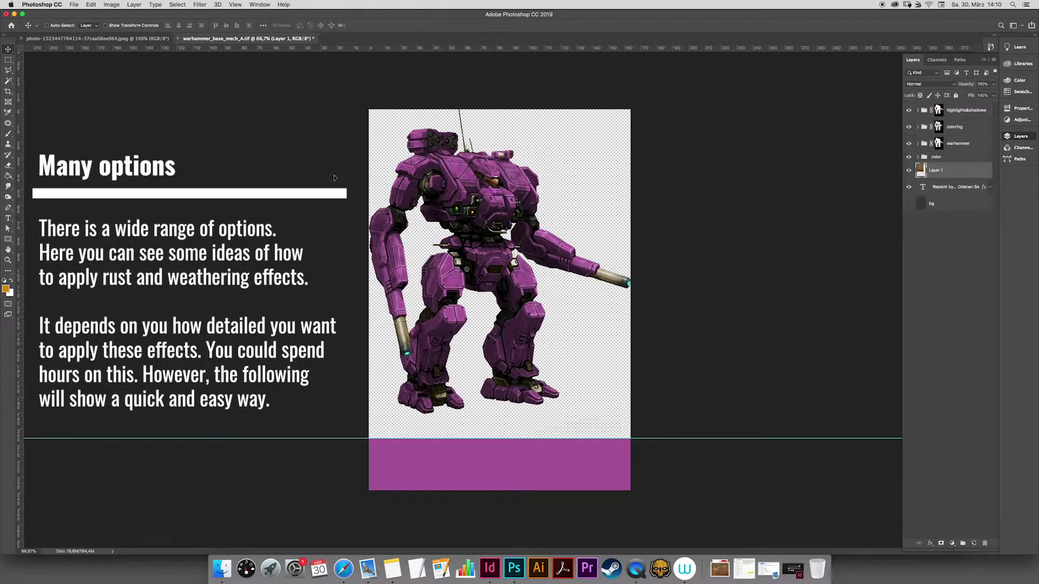
# Position the rust layer behind the mech from the canvas's upper edge and convert it to a smart object.
pyautogui.moveTo(596, 173); pyautogui.dragTo(654, 222)
pyautogui.hotkey('shift', 'Tab')
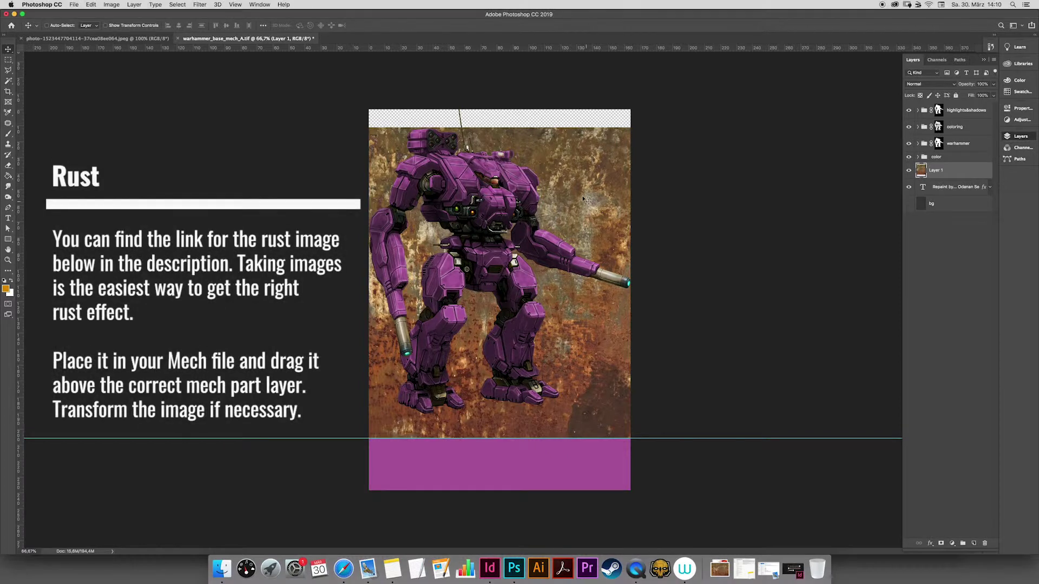
pyautogui.moveTo(573, 195); pyautogui.dragTo(574, 176)
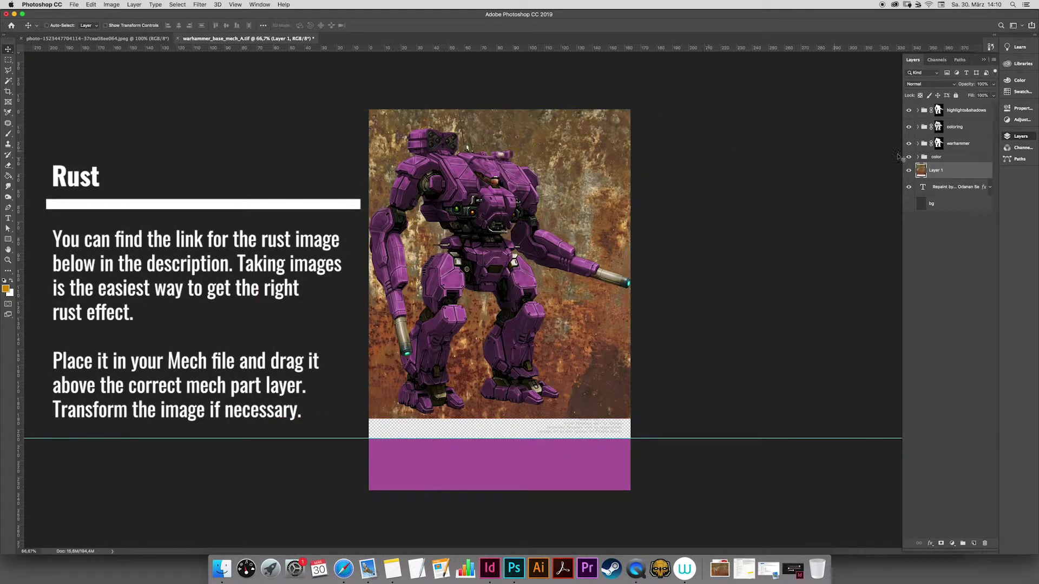
pyautogui.rightClick(943, 171)
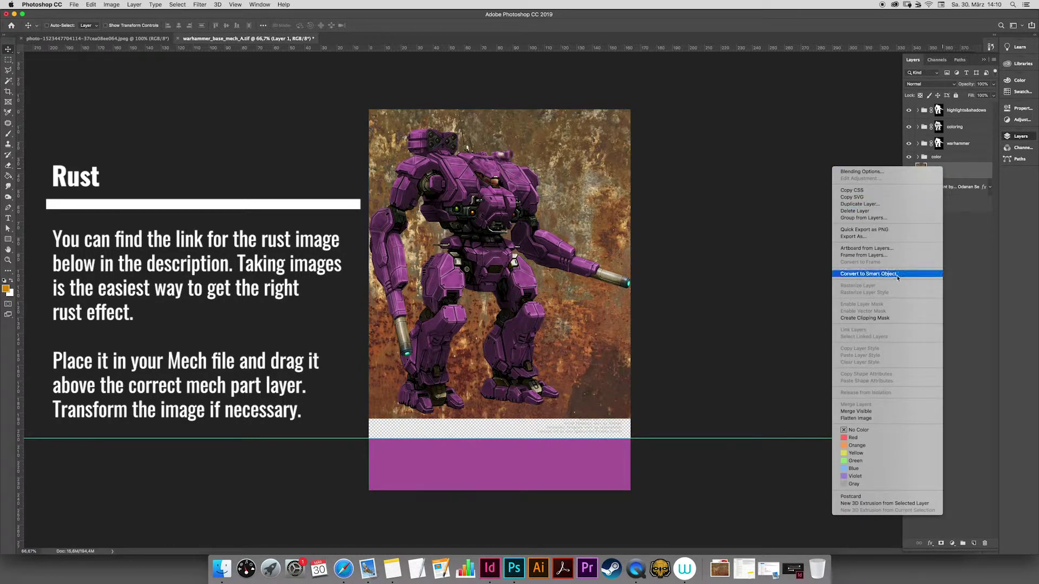
pyautogui.click(897, 274)
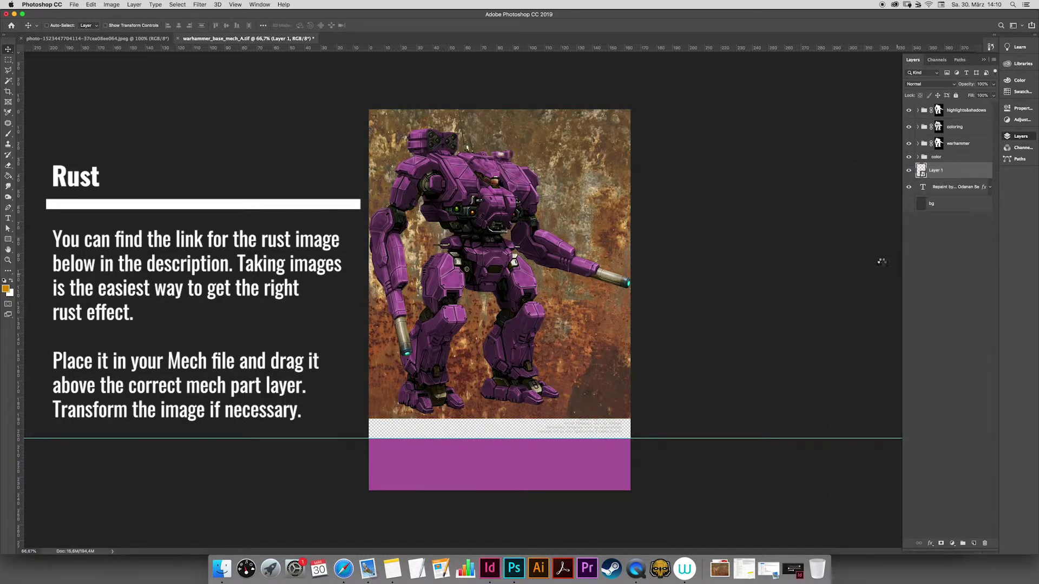
# Scale the rust smart object to about 36% and place it behind the mech's lower legs.
pyautogui.press('super+t')
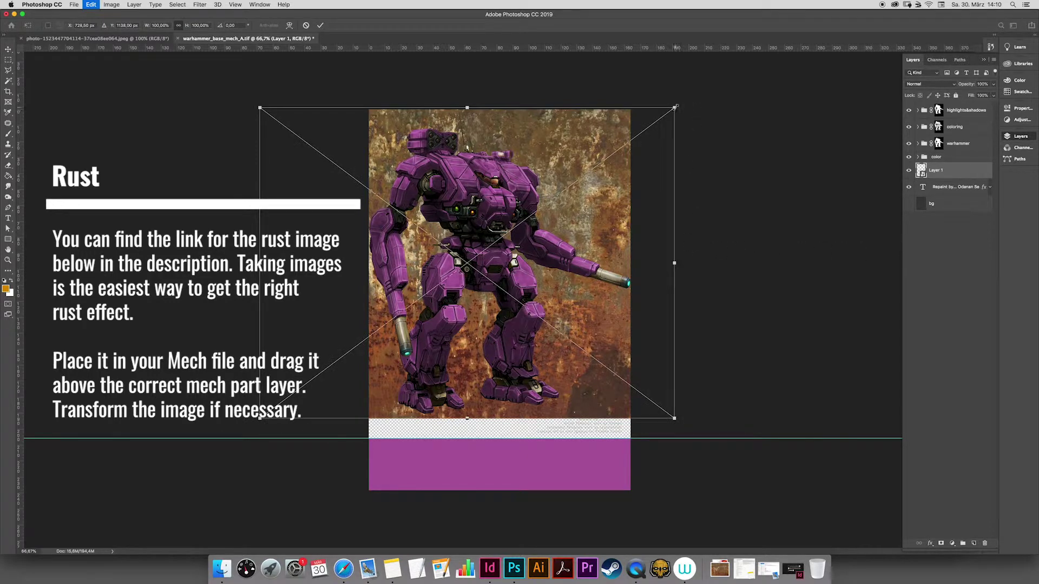
pyautogui.moveTo(675, 108); pyautogui.dragTo(396, 316)
pyautogui.moveTo(375, 378); pyautogui.dragTo(492, 365)
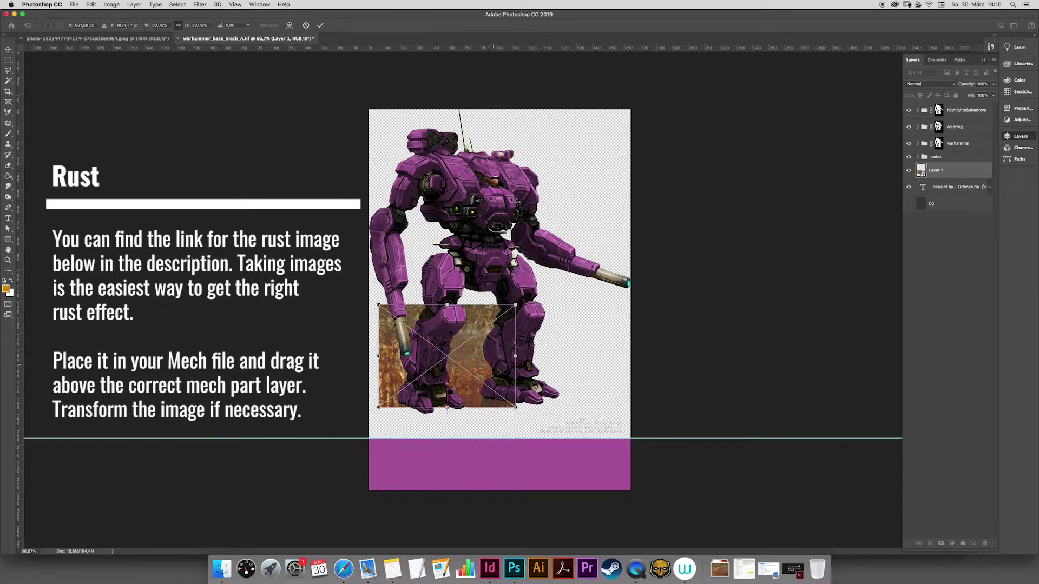
pyautogui.moveTo(516, 406); pyautogui.dragTo(528, 417)
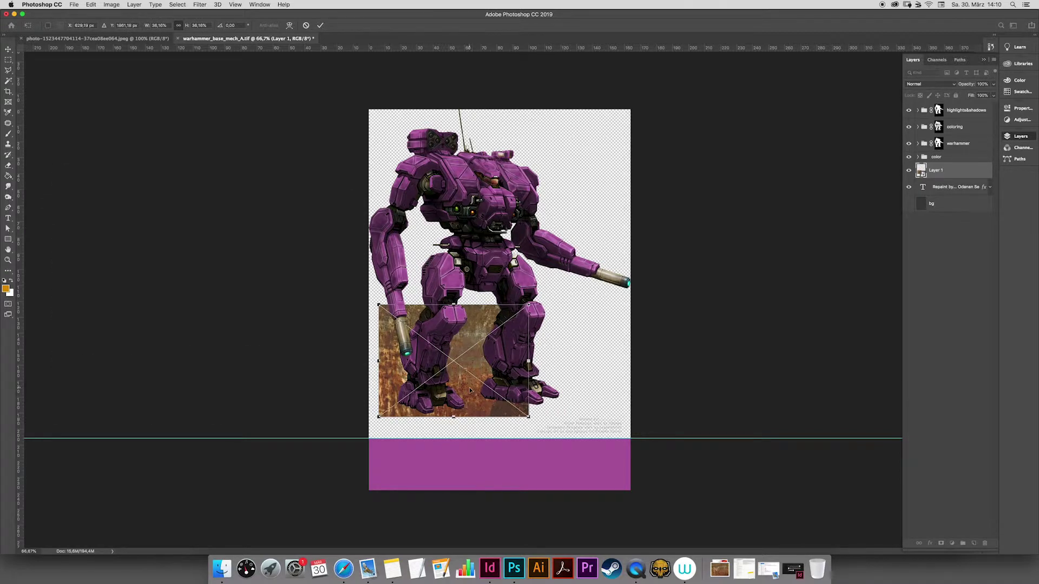
pyautogui.press('Return')
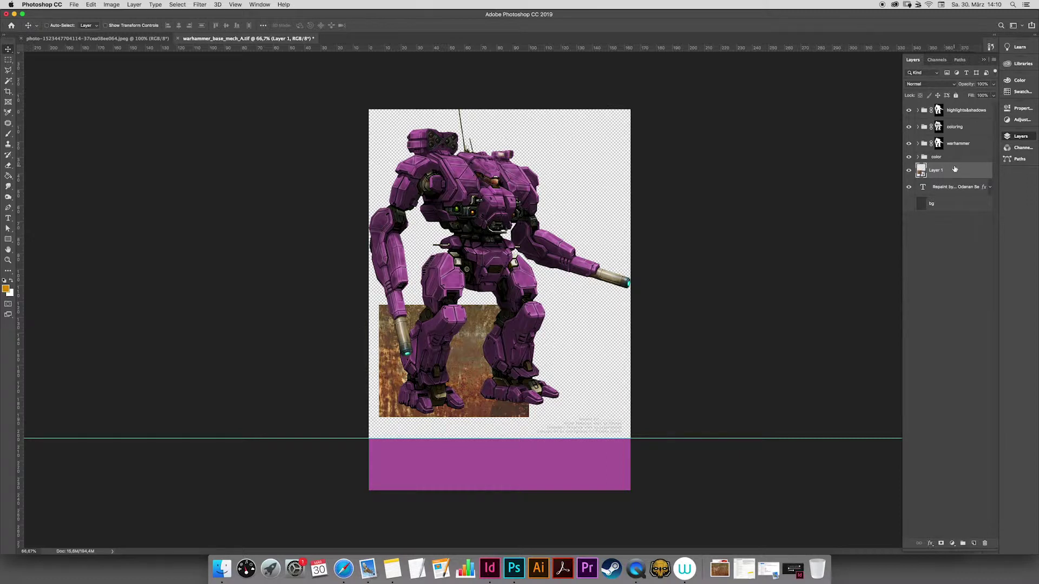
# Move the rust layer into the coloring group directly above LEFT LOWER LEG and clip it to that layer.
pyautogui.moveTo(955, 172); pyautogui.dragTo(956, 130)
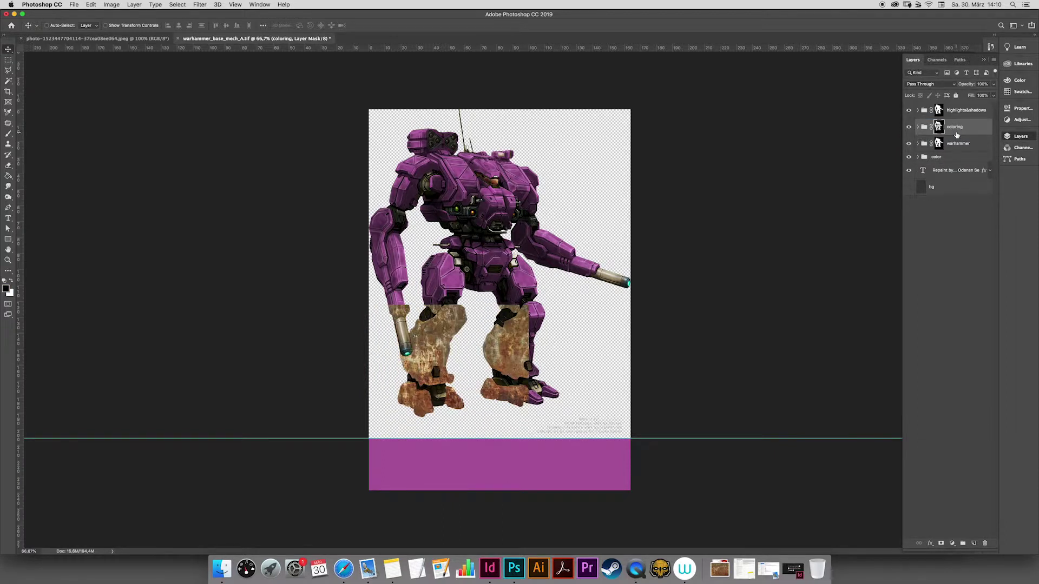
pyautogui.click(918, 127)
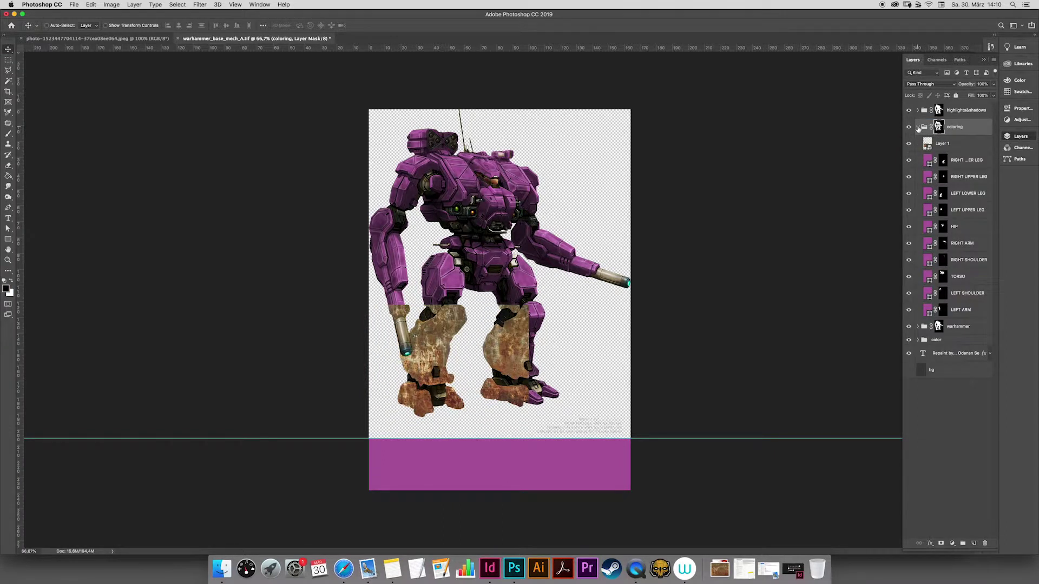
pyautogui.click(953, 147)
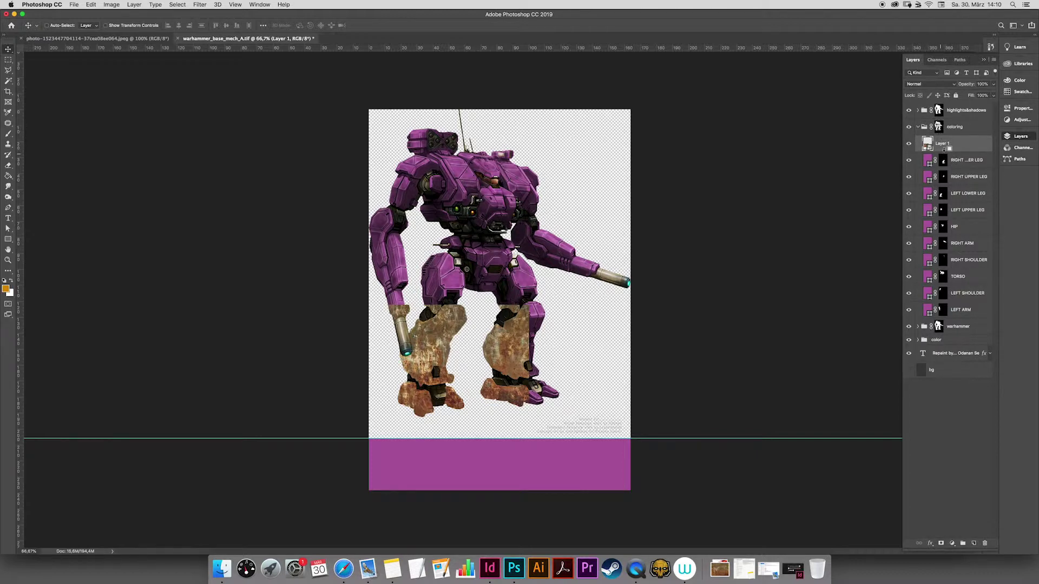
pyautogui.keyDown('alt'); pyautogui.click(946, 150); pyautogui.keyUp('alt')
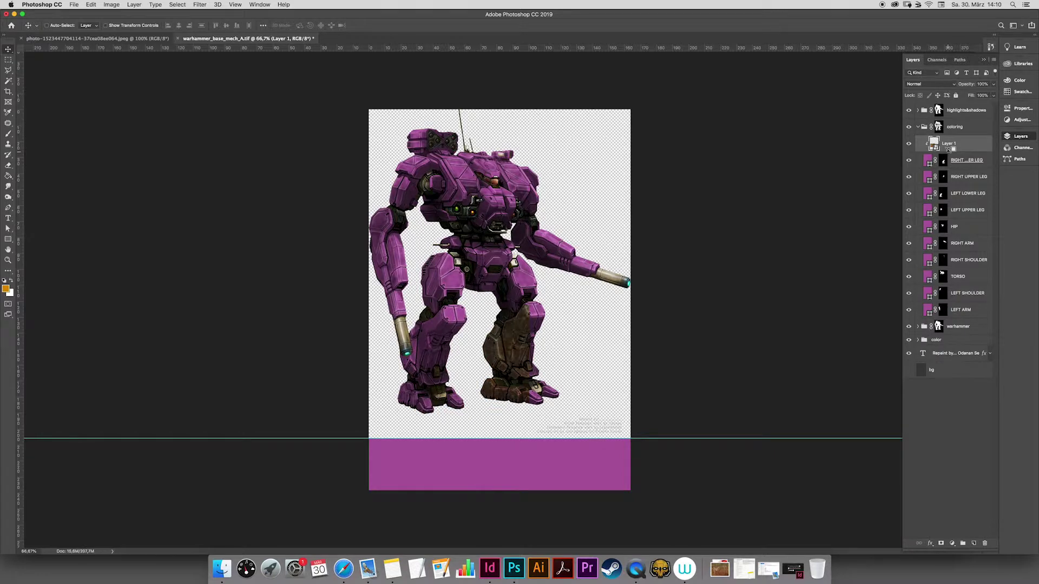
pyautogui.moveTo(962, 148); pyautogui.dragTo(959, 184)
pyautogui.keyDown('alt'); pyautogui.click(959, 185); pyautogui.keyUp('alt')
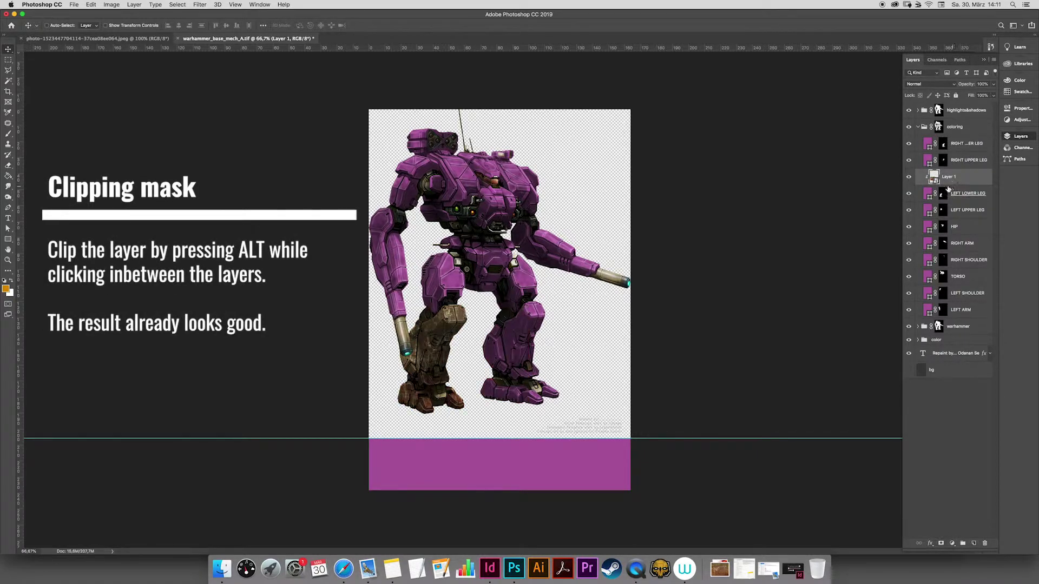
# Check the rust texture on the left lower leg up close and add a layer mask to the rust layer.
pyautogui.click(8, 260)
pyautogui.moveTo(454, 353); pyautogui.dragTo(494, 392)
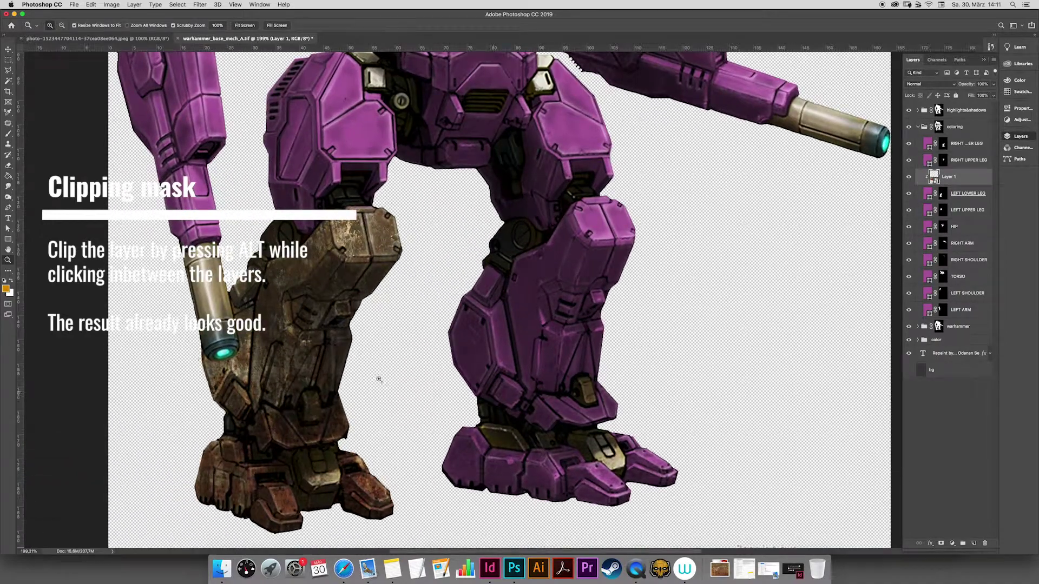
pyautogui.moveTo(376, 372); pyautogui.dragTo(469, 361)
pyautogui.keyDown('alt'); pyautogui.click(453, 383); pyautogui.keyUp('alt')
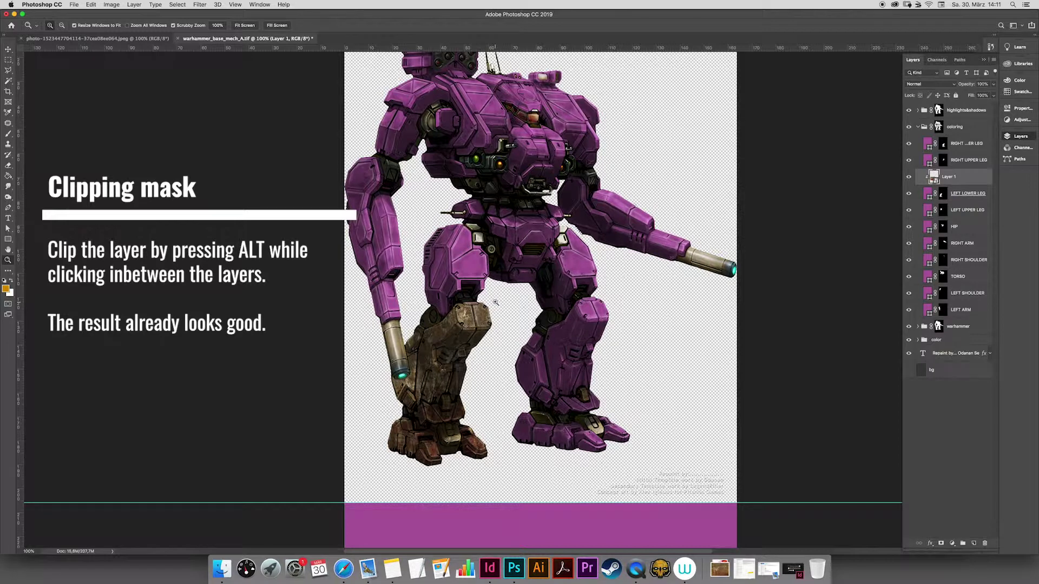
pyautogui.click(8, 49)
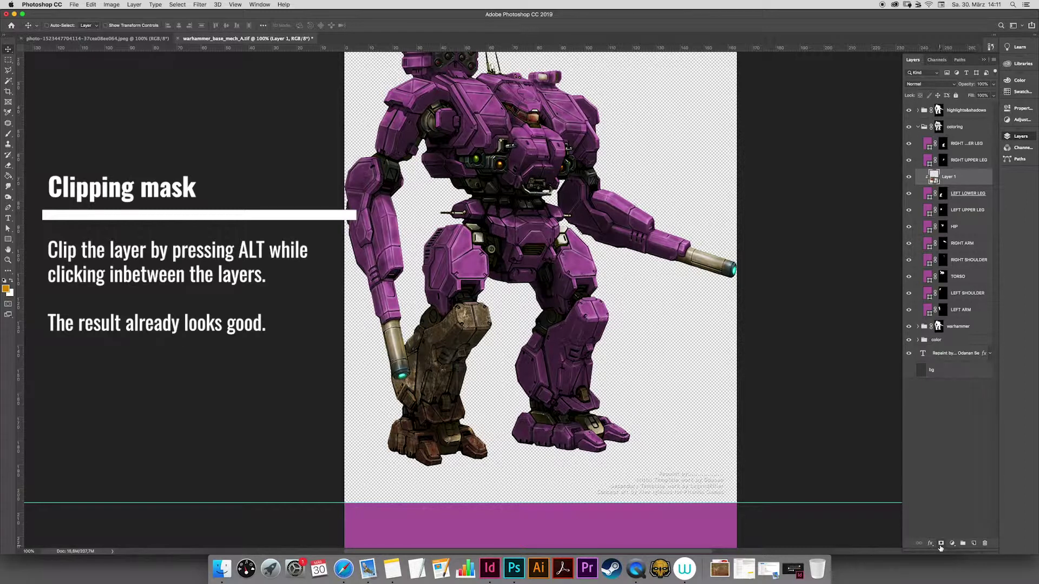
pyautogui.click(940, 544)
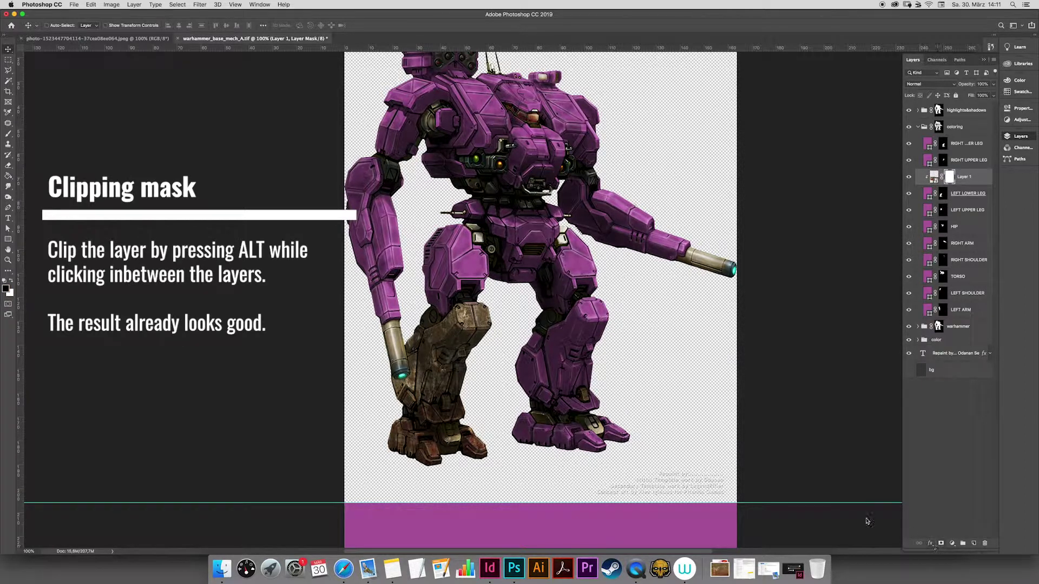
# Choose grunge brush 007 from the cloaks_grunge set and reduce its size to about 304 px.
pyautogui.press('b')
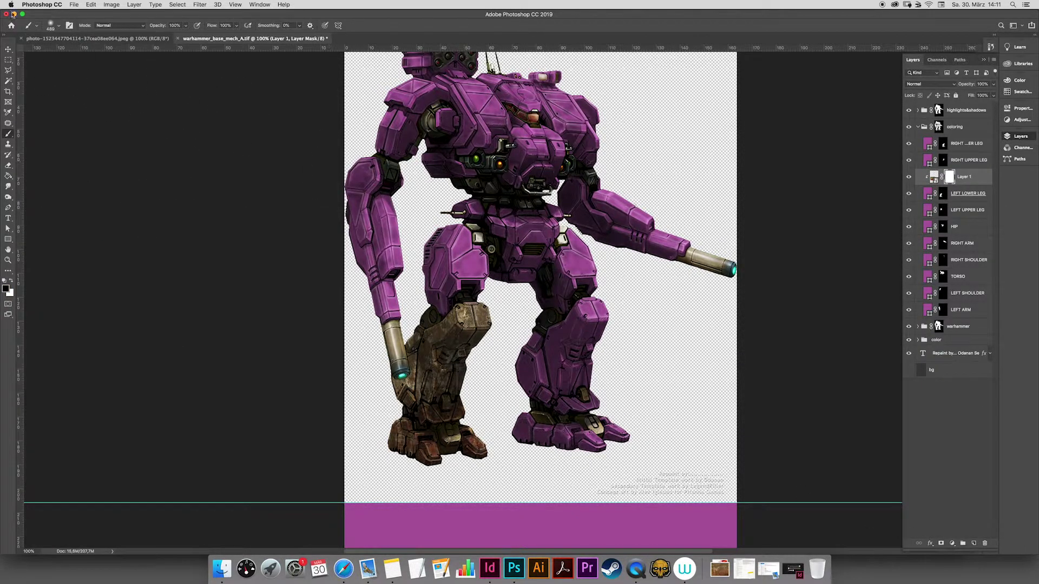
pyautogui.click(57, 26)
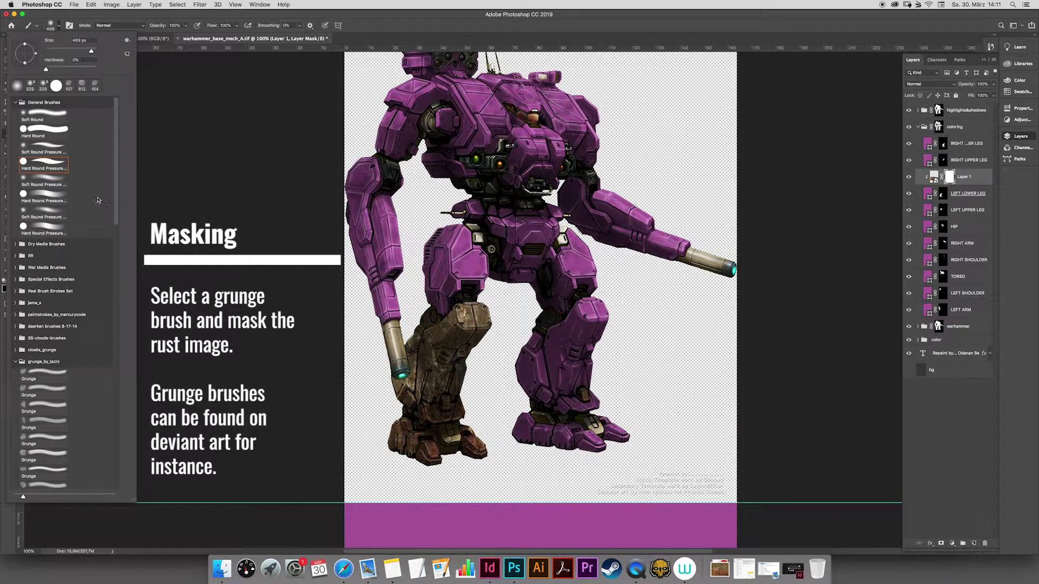
pyautogui.click(15, 103)
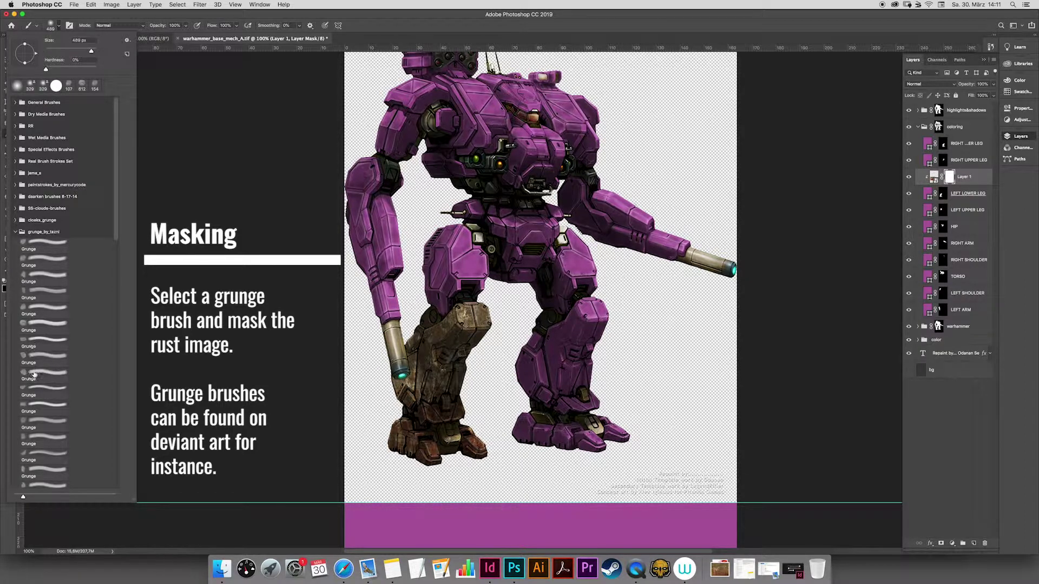
pyautogui.click(15, 232)
pyautogui.click(15, 221)
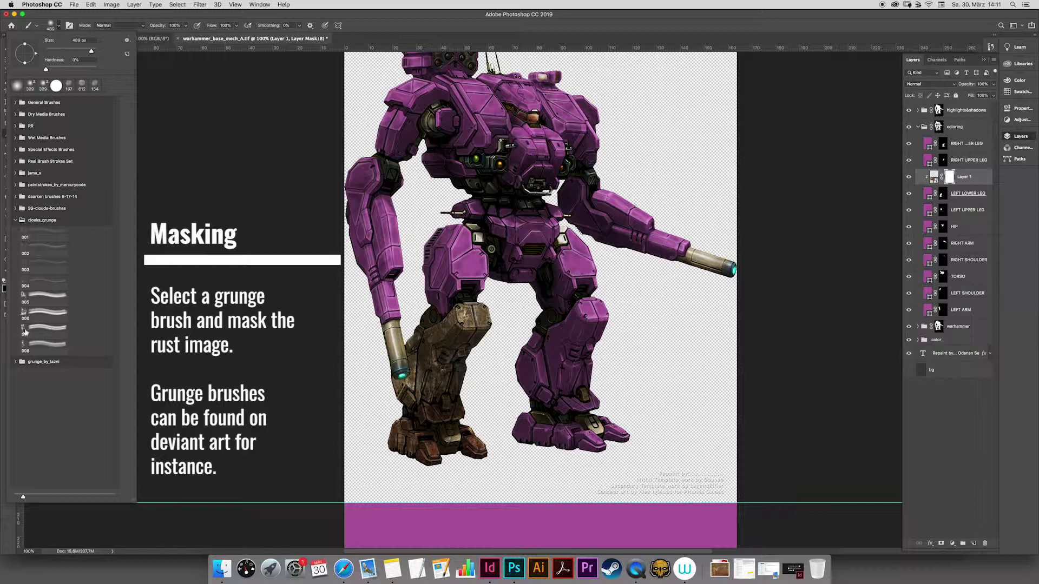
pyautogui.click(21, 326)
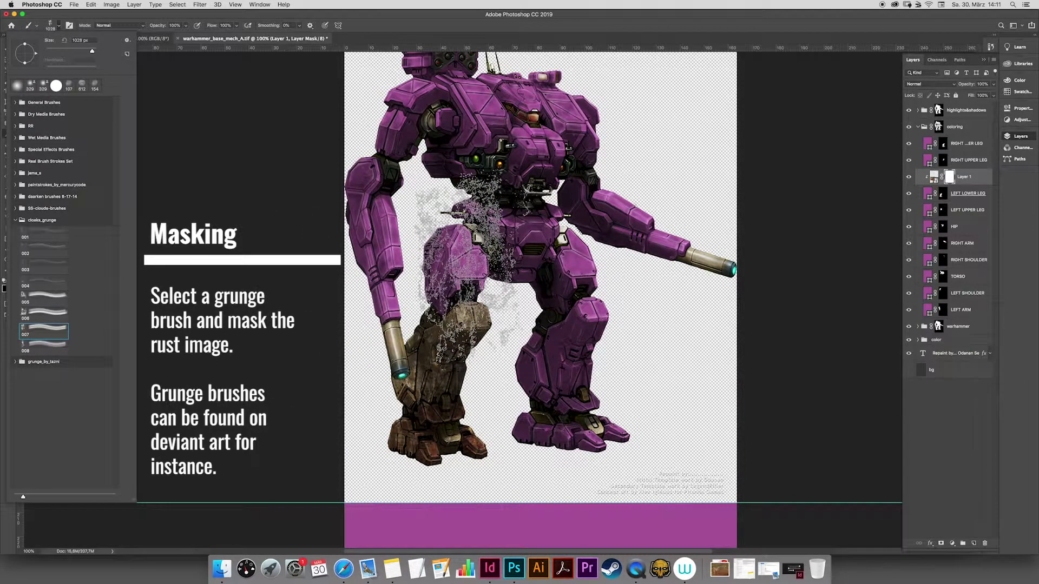
pyautogui.moveTo(475, 275); pyautogui.dragTo(330, 280)
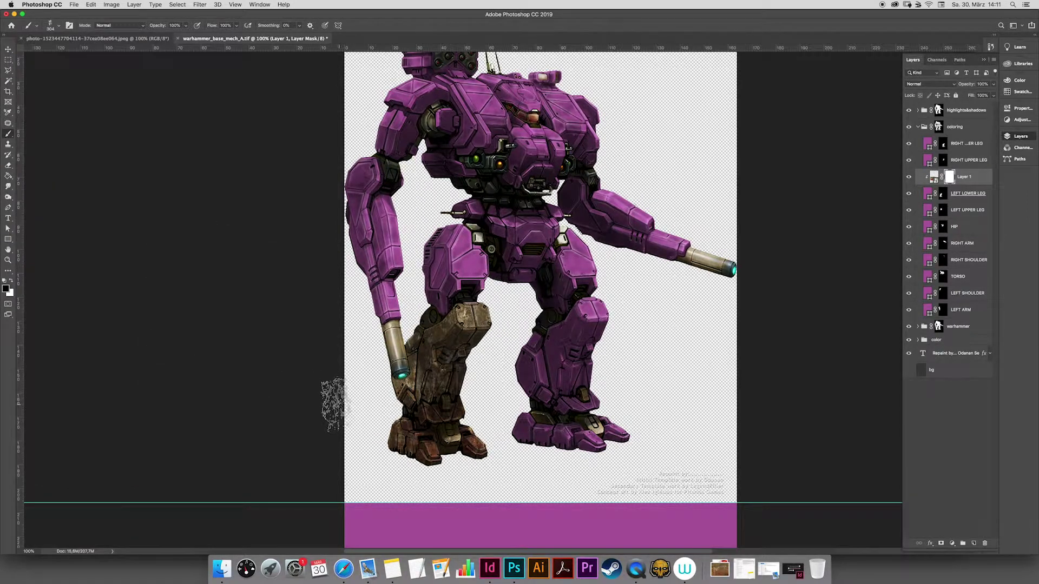
# Paint black grunge strokes on the rust layer's mask over the left lower leg and foot.
pyautogui.moveTo(424, 333)
pyautogui.mouseDown()
pyautogui.moveTo(462, 316)
pyautogui.moveTo(446, 351)
pyautogui.moveTo(446, 332)
pyautogui.moveTo(489, 322)
pyautogui.moveTo(495, 351)
pyautogui.moveTo(384, 357)
pyautogui.moveTo(378, 387)
pyautogui.moveTo(408, 338)
pyautogui.moveTo(444, 373)
pyautogui.moveTo(468, 368)
pyautogui.moveTo(383, 409)
pyautogui.moveTo(392, 468)
pyautogui.moveTo(441, 411)
pyautogui.moveTo(454, 422)
pyautogui.moveTo(479, 418)
pyautogui.mouseUp()
pyautogui.click(469, 339)
pyautogui.click(482, 432)
pyautogui.click(424, 441)
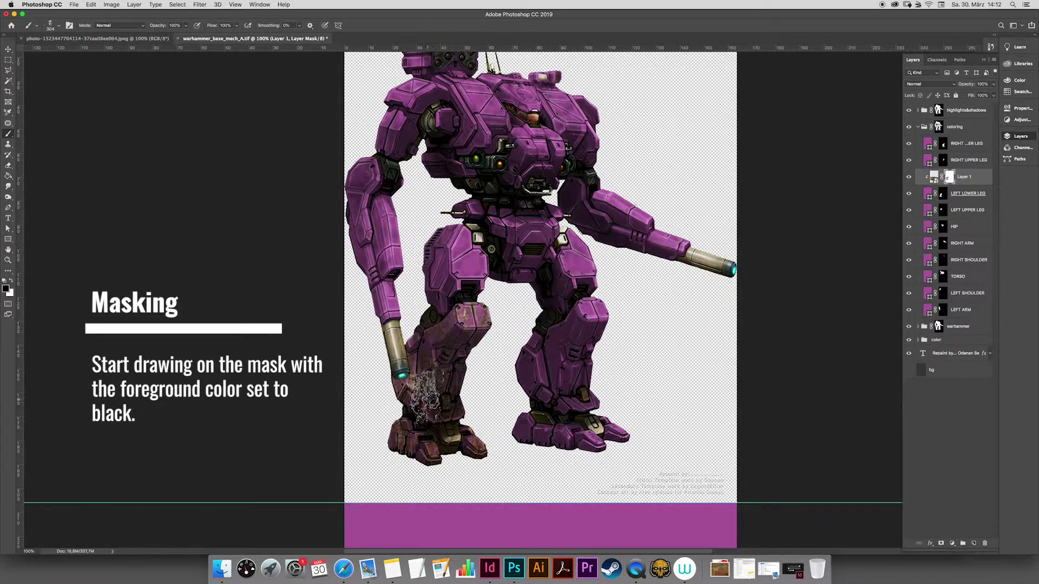
# Clip a duplicate of the rust layer to the right lower leg layer and delete the duplicate's layer mask.
pyautogui.click(8, 50)
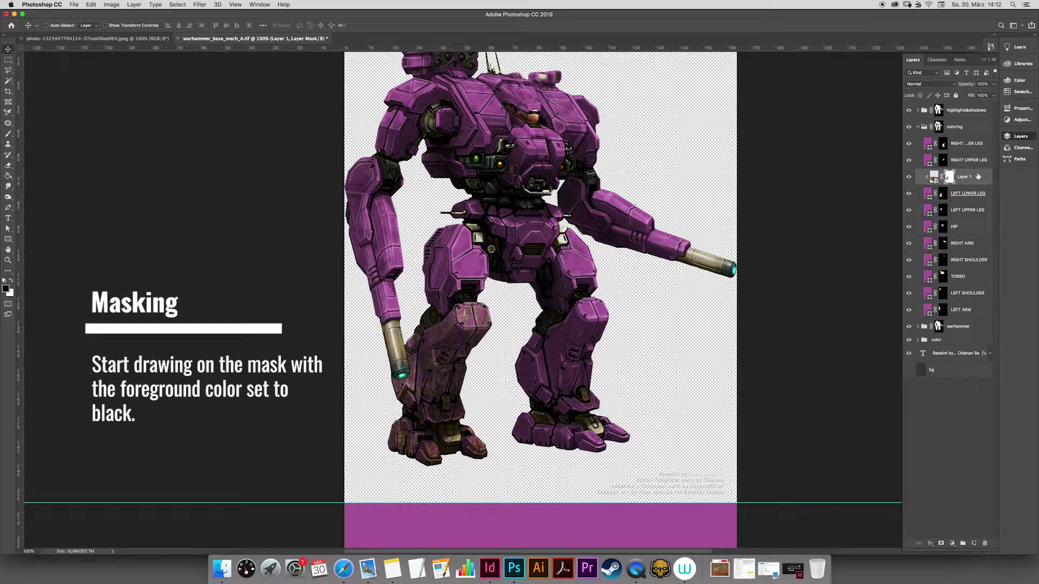
pyautogui.moveTo(978, 176); pyautogui.dragTo(973, 145)
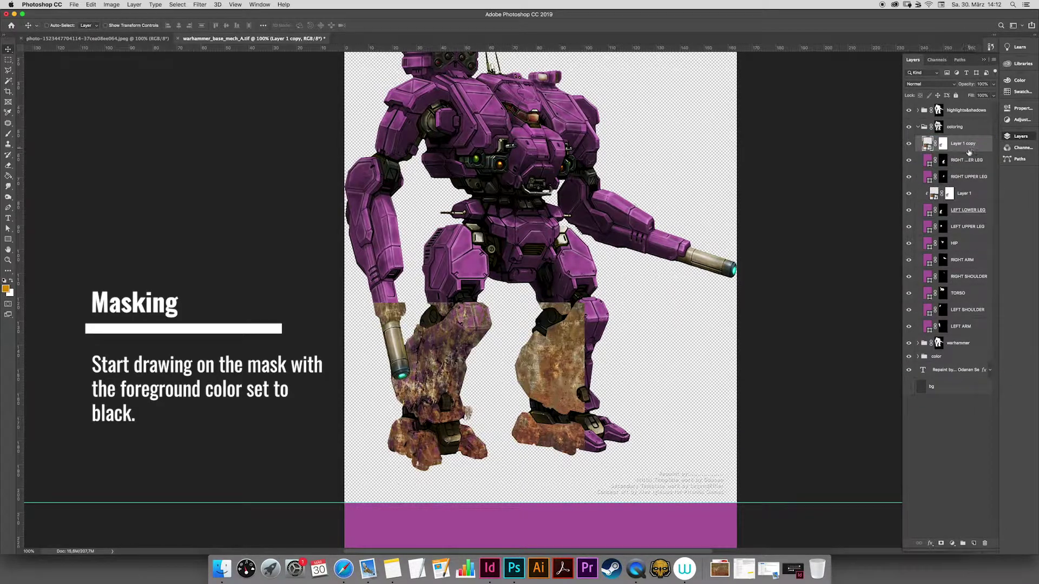
pyautogui.keyDown('alt'); pyautogui.click(952, 152); pyautogui.keyUp('alt')
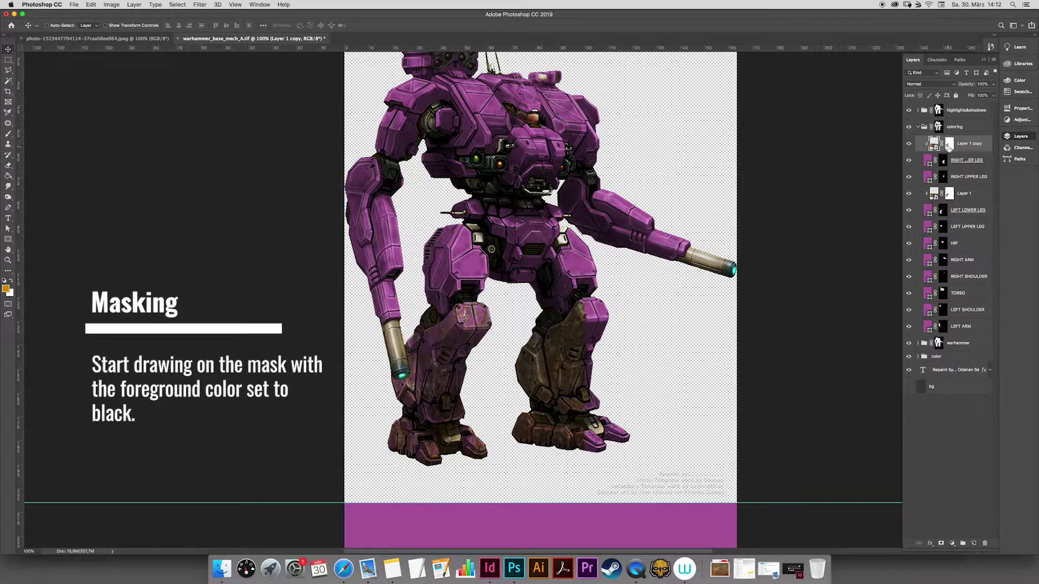
pyautogui.rightClick(949, 147)
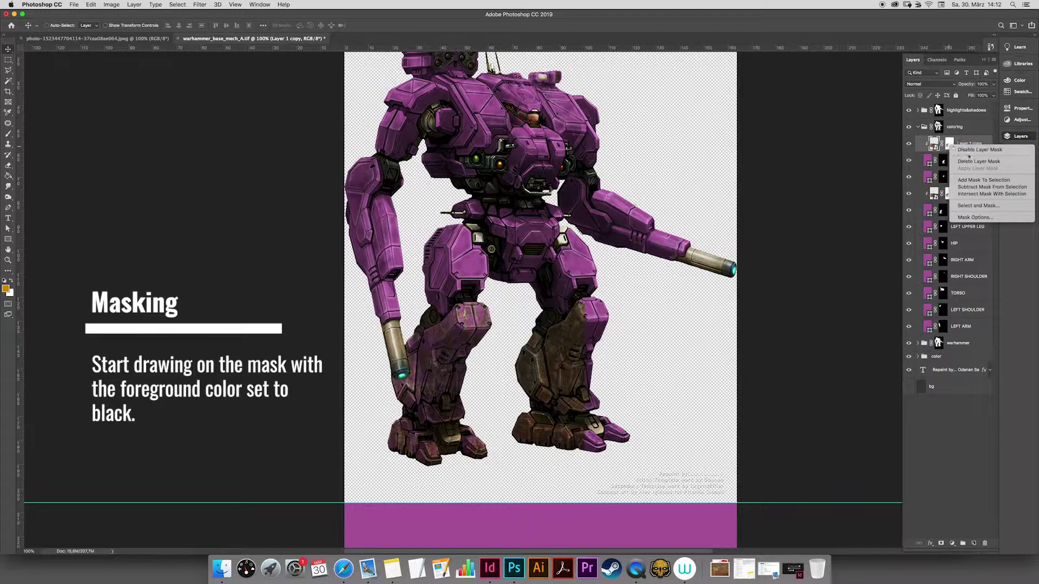
pyautogui.click(976, 161)
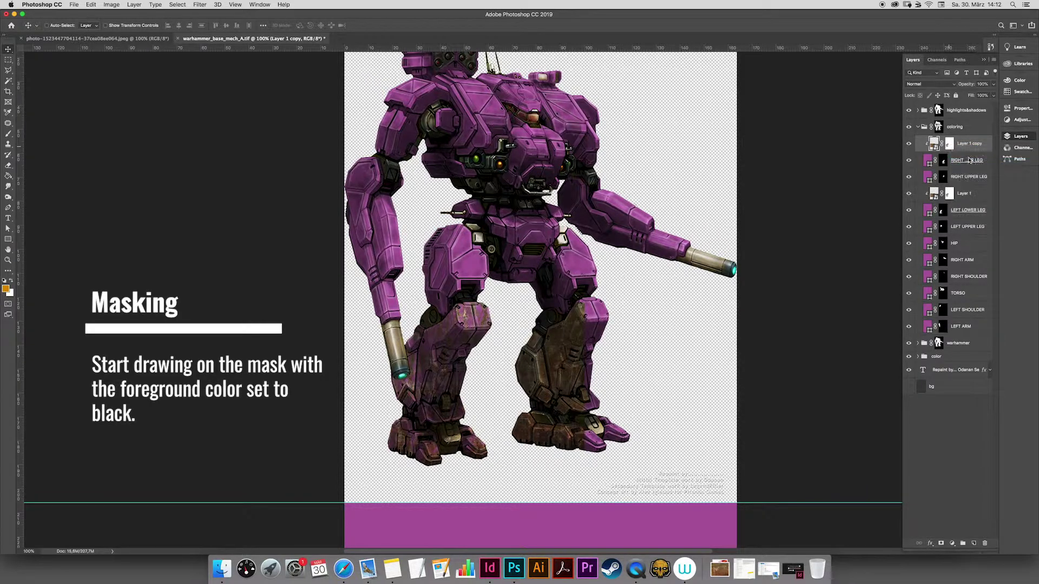
# Move the rust copy over the right lower leg and turn it upside down so the reddish rust covers the knee.
pyautogui.moveTo(560, 364); pyautogui.dragTo(638, 363)
pyautogui.press('super+t')
pyautogui.moveTo(649, 303); pyautogui.dragTo(511, 435)
pyautogui.moveTo(634, 380); pyautogui.dragTo(624, 378)
pyautogui.press('Return')
# Add a new layer mask to the rust copy and choose grunge brush 005 from the cloaks_grunge set.
pyautogui.click(930, 543)
pyautogui.press('b')
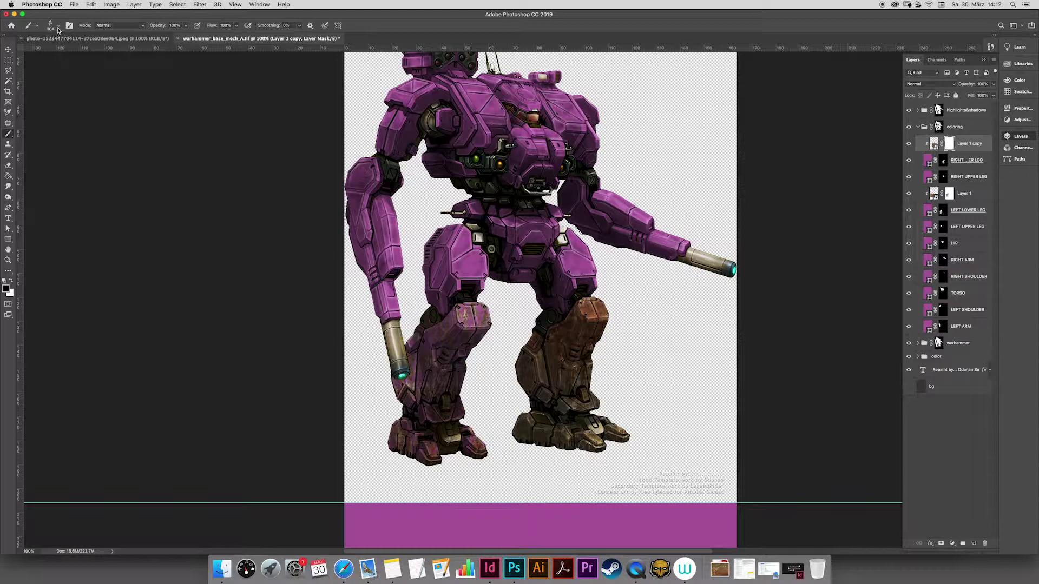
pyautogui.click(59, 28)
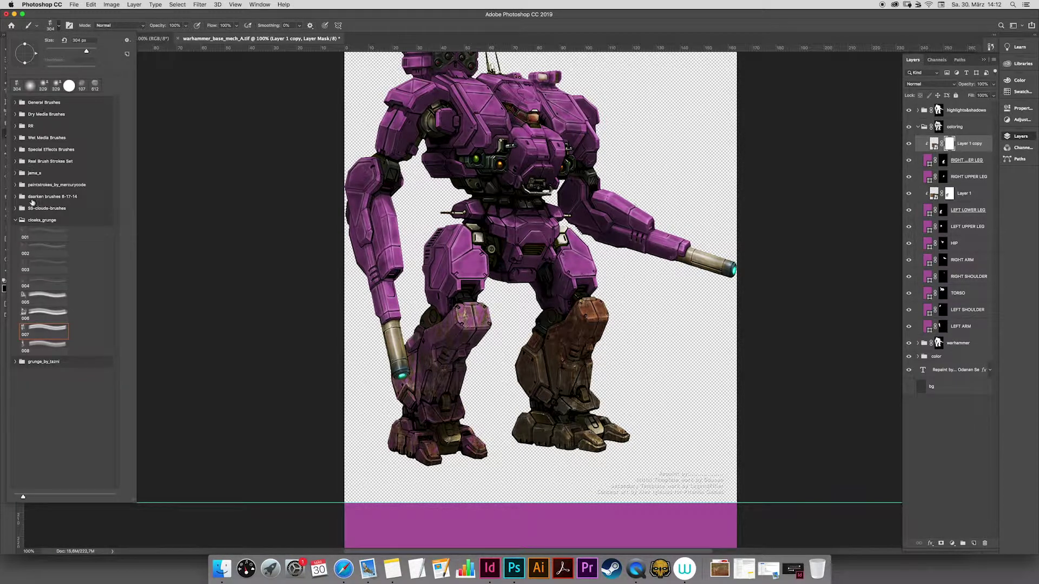
pyautogui.click(23, 301)
pyautogui.click(622, 278)
pyautogui.press('super+z')
pyautogui.press('super+z')
pyautogui.press('super+z')
pyautogui.press('super+z')
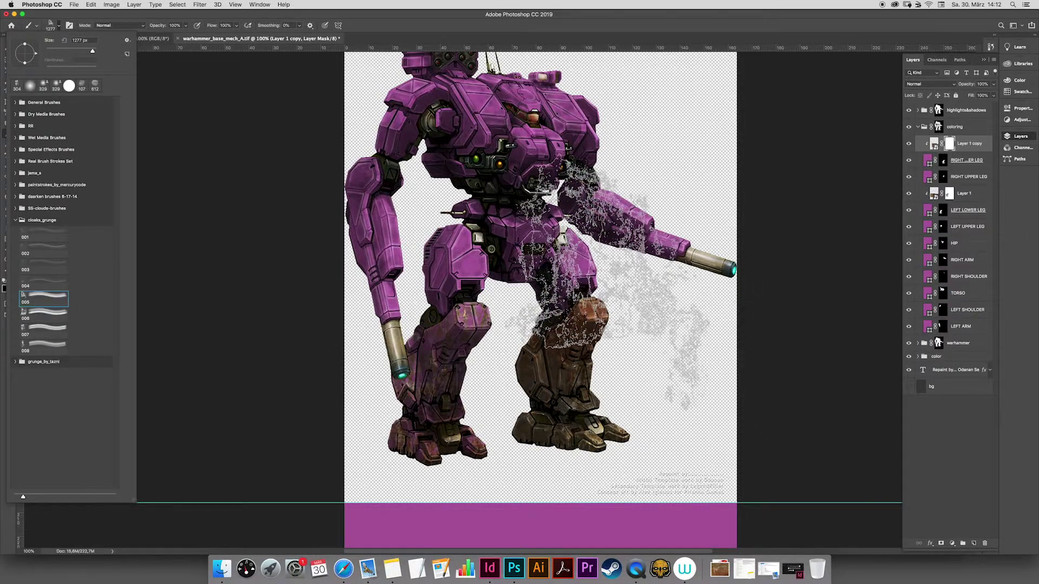
# Paint black grunge strokes on the rust copy's mask over the right knee, shin and foot, undoing unwanted strokes.
pyautogui.moveTo(606, 284); pyautogui.dragTo(523, 291)
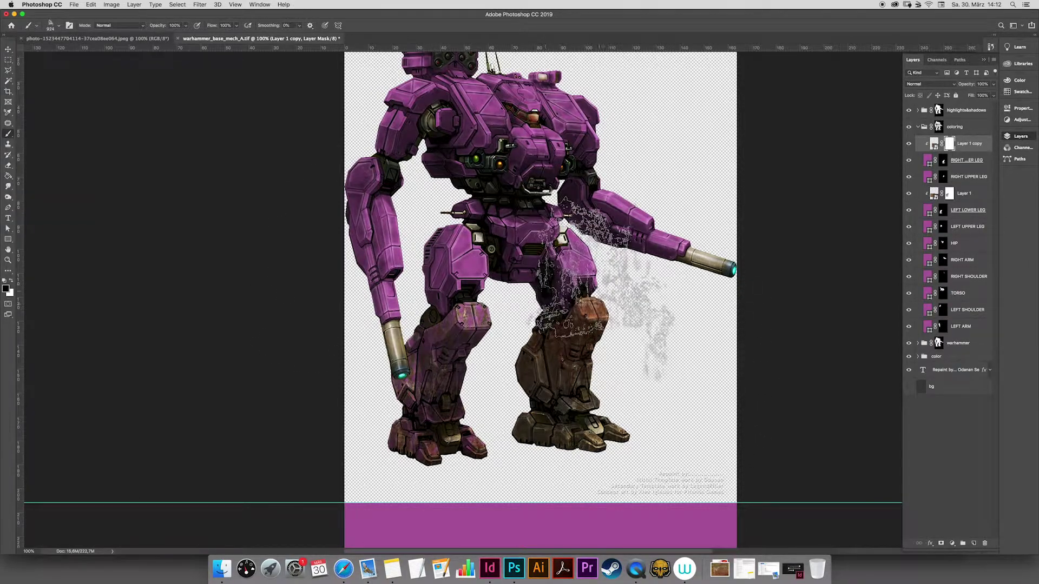
pyautogui.click(596, 281)
pyautogui.press('super+z')
pyautogui.press('super+z')
pyautogui.press('super+z')
pyautogui.press('super+z')
pyautogui.press('super+z')
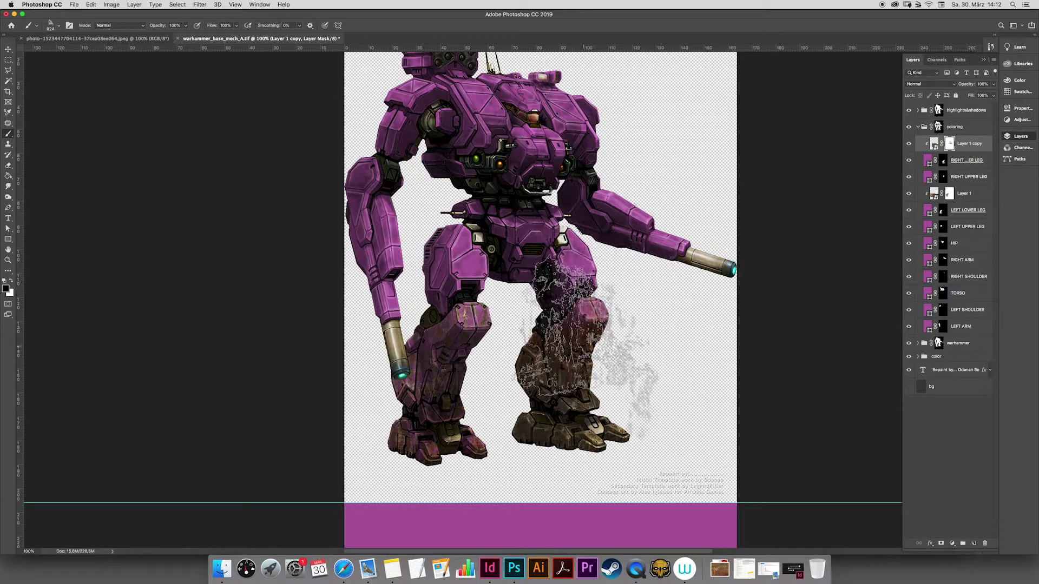
pyautogui.moveTo(601, 319)
pyautogui.mouseDown()
pyautogui.moveTo(622, 281)
pyautogui.moveTo(590, 284)
pyautogui.mouseUp()
pyautogui.click(526, 457)
pyautogui.click(601, 457)
pyautogui.click(531, 383)
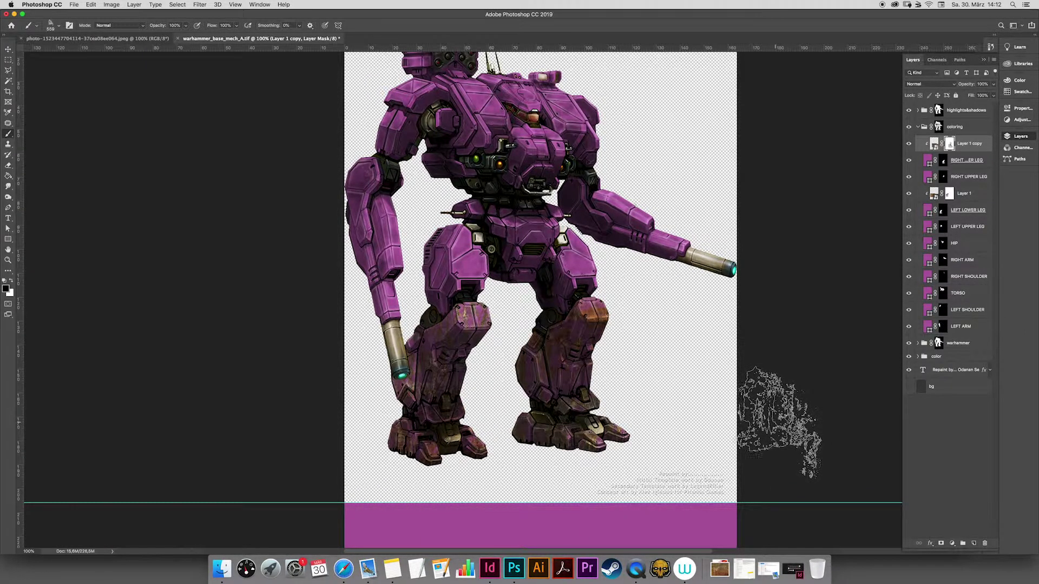
# Create a new layer directly above the left upper leg layer and clip it to that layer.
pyautogui.moveTo(488, 248); pyautogui.dragTo(516, 293)
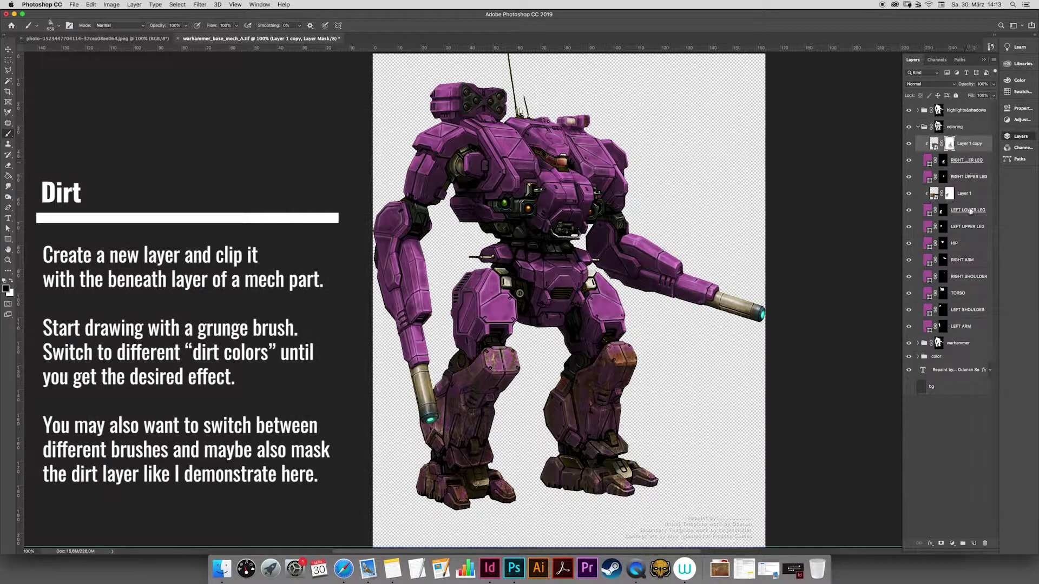
pyautogui.click(968, 227)
pyautogui.click(972, 542)
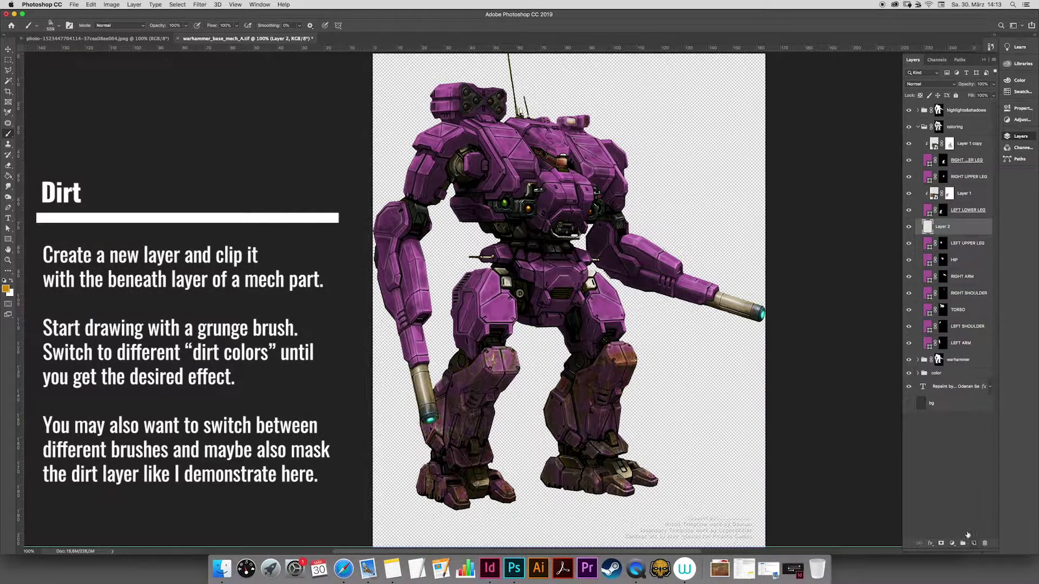
pyautogui.keyDown('alt'); pyautogui.click(955, 233); pyautogui.keyUp('alt')
# Choose a dark olive-brown foreground colour and paint grunge dirt over the left upper leg on the clipped layer.
pyautogui.click(6, 288)
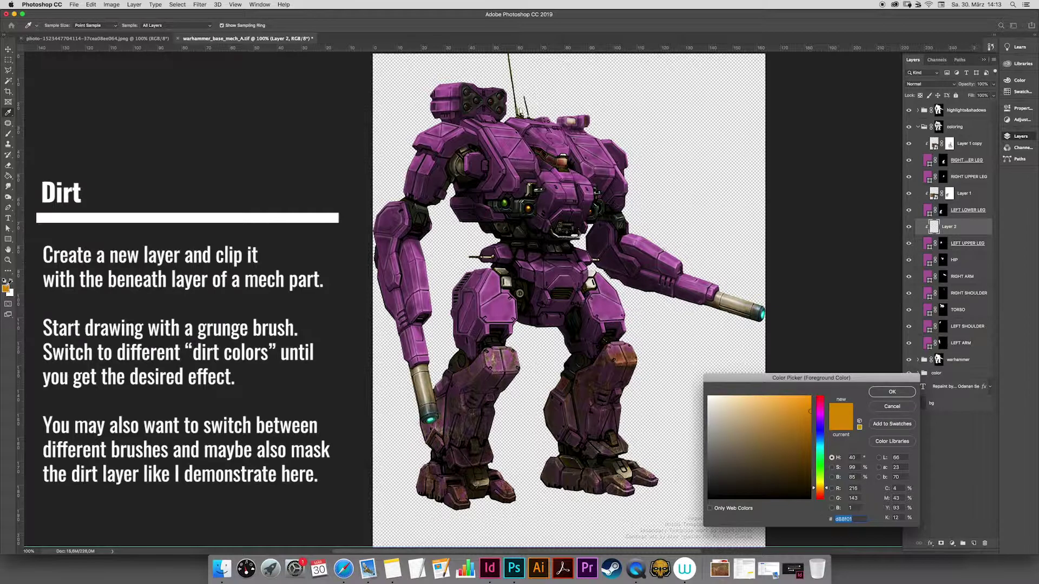
pyautogui.click(770, 449)
pyautogui.click(892, 392)
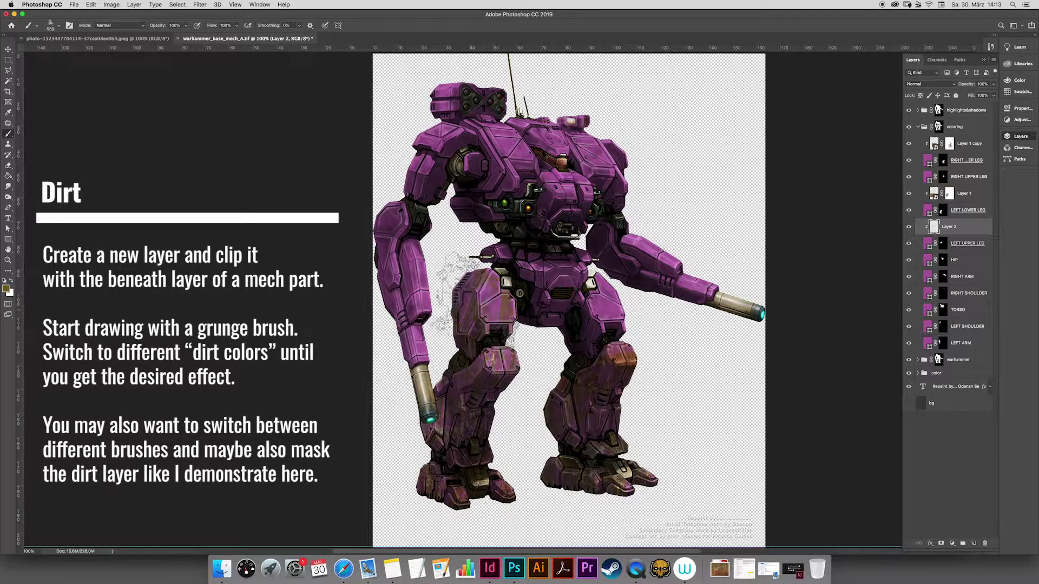
pyautogui.click(8, 260)
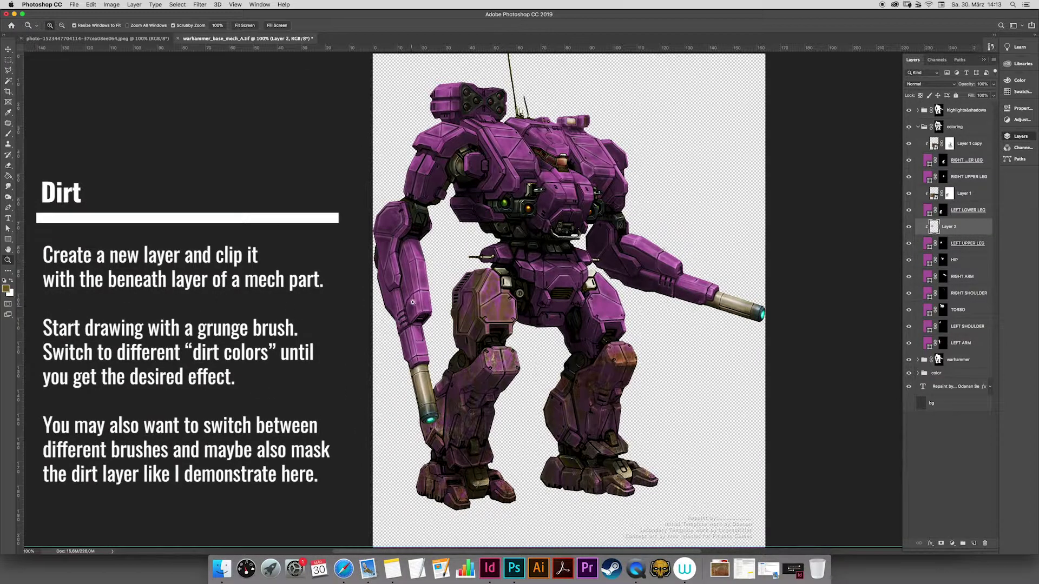
pyautogui.click(412, 301)
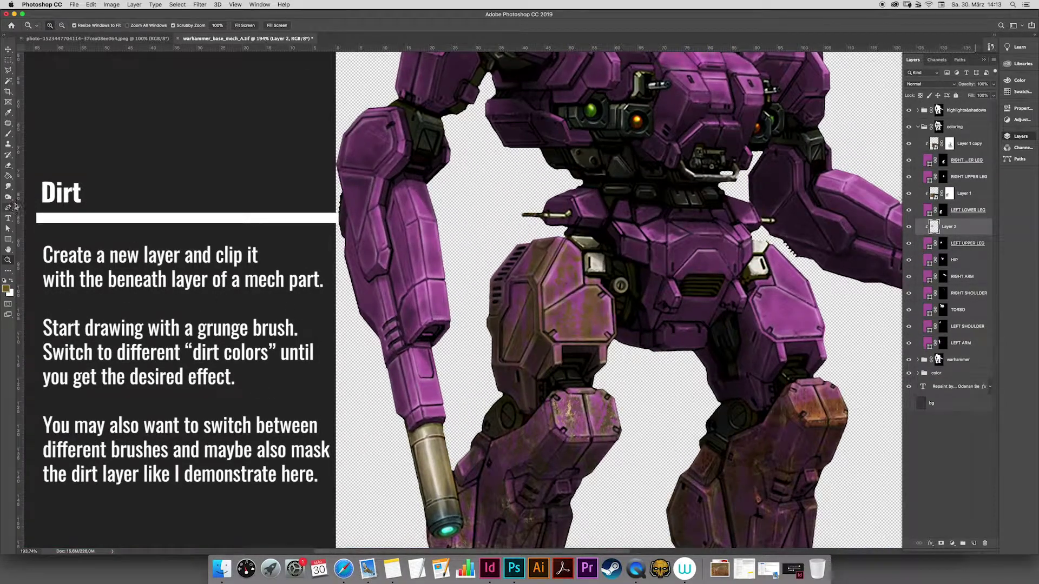
pyautogui.press('b')
pyautogui.moveTo(579, 307); pyautogui.dragTo(560, 309)
# Switch to grunge brush 008, shrink it to about 340 px and paint more dirt on the left upper leg.
pyautogui.click(51, 25)
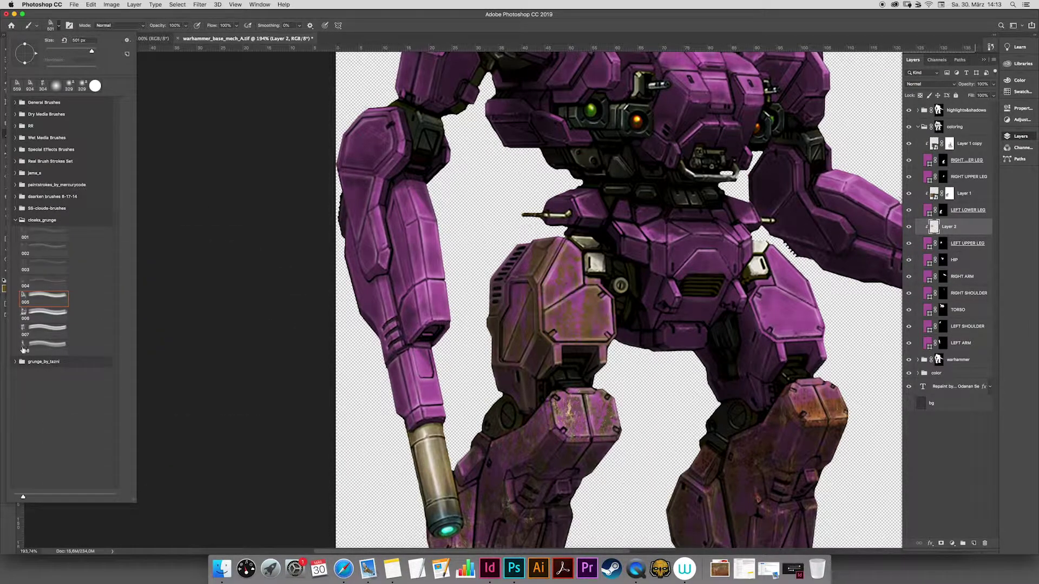
pyautogui.click(23, 347)
pyautogui.click(579, 292)
pyautogui.press('[')
pyautogui.press('[')
pyautogui.press('[')
pyautogui.press('[')
pyautogui.press('[')
pyautogui.press('[')
pyautogui.press('[')
pyautogui.press('[')
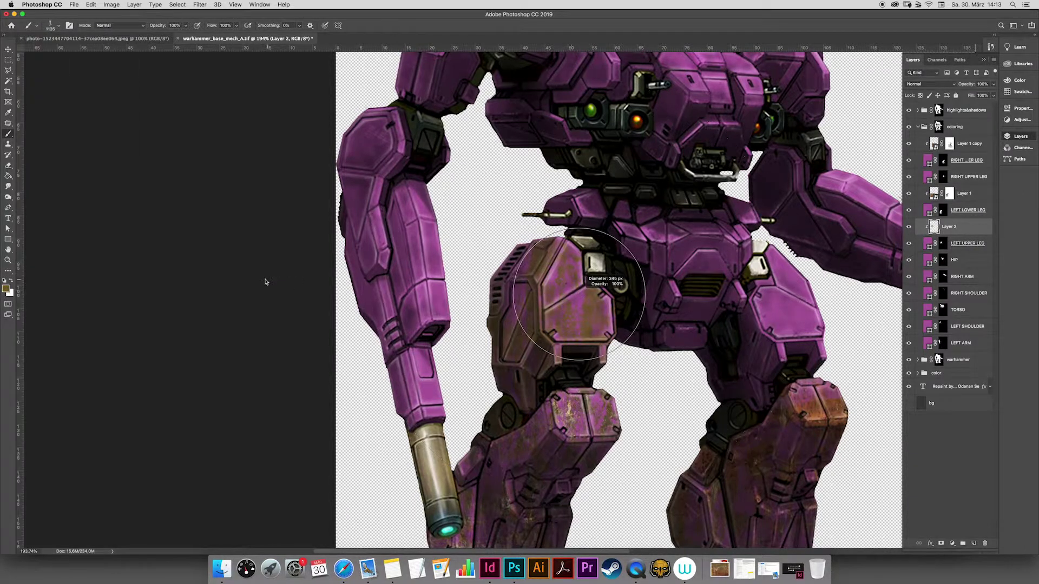
pyautogui.moveTo(575, 370)
pyautogui.mouseDown()
pyautogui.moveTo(539, 373)
pyautogui.moveTo(502, 411)
pyautogui.moveTo(574, 338)
pyautogui.moveTo(593, 368)
pyautogui.mouseUp()
# Add a layer mask to the dirt layer and reset the colours to paint with black.
pyautogui.click(942, 543)
pyautogui.press('d')
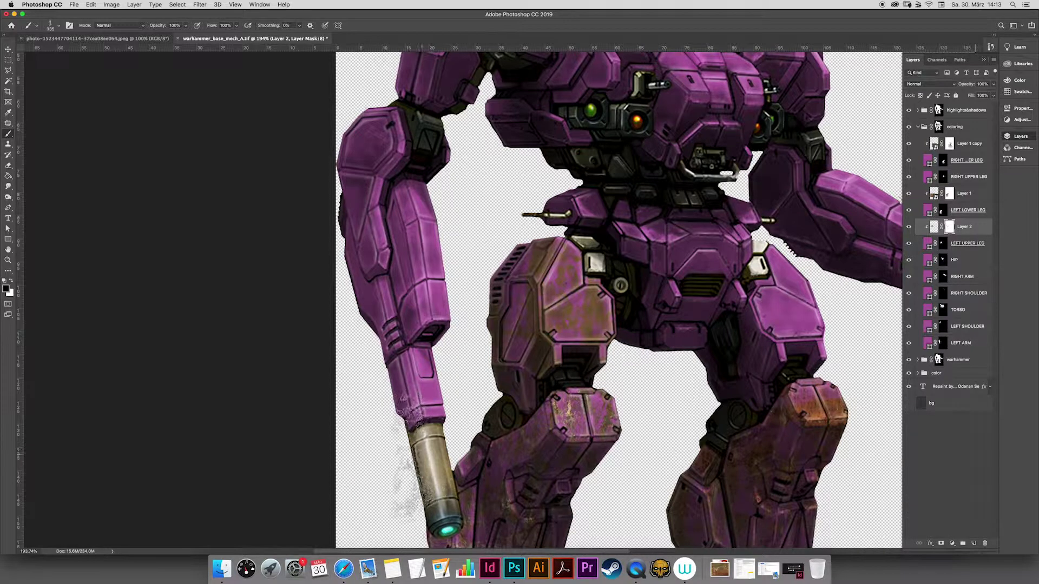
pyautogui.hscroll(3, 433, 346)
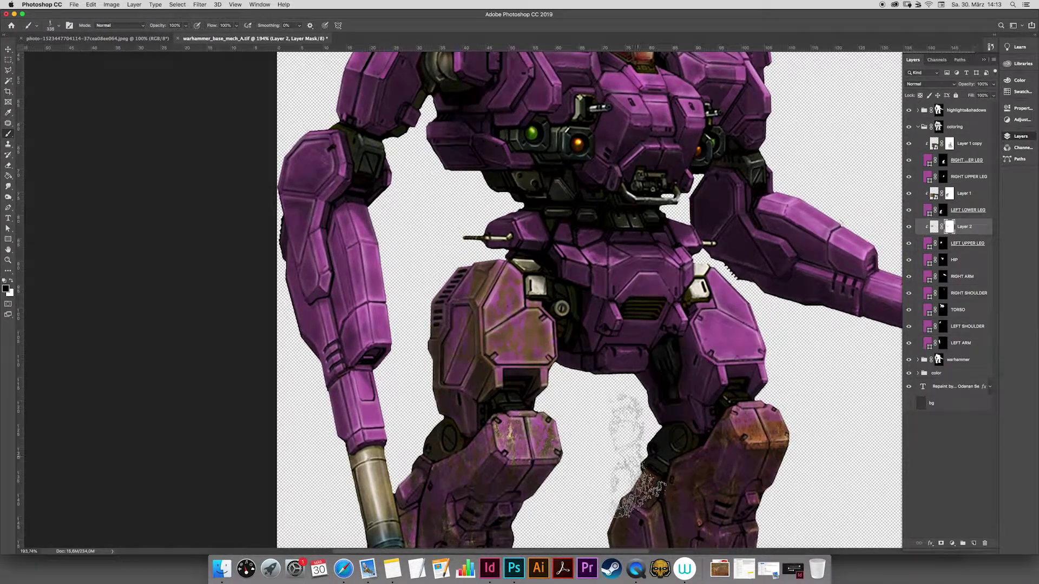
pyautogui.click(9, 270)
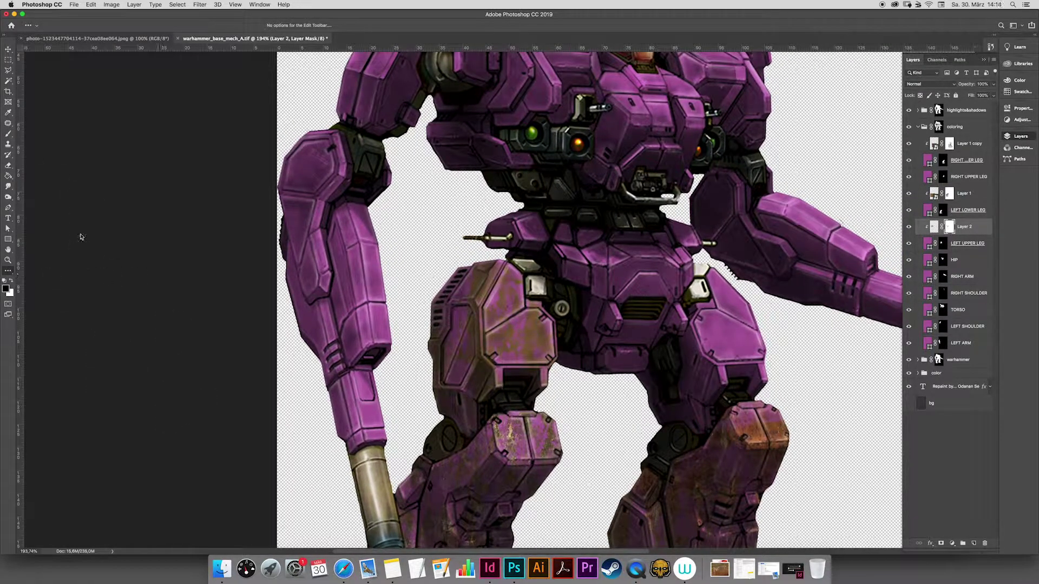
pyautogui.click(9, 133)
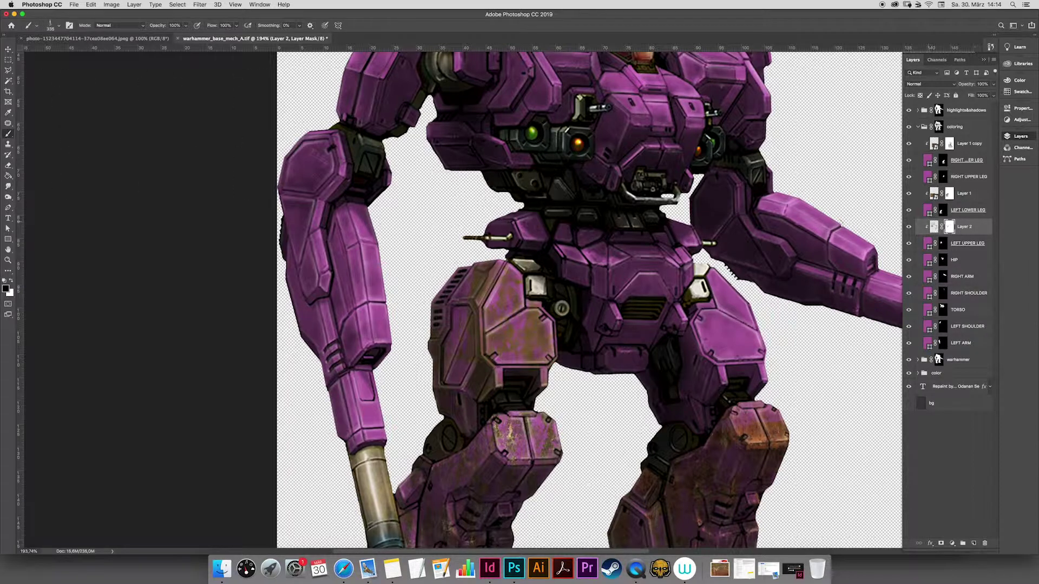
# Set the foreground colour to sandy yellow #d5a54a and paint lighter dirt on the left upper leg's front plate.
pyautogui.click(6, 290)
pyautogui.click(775, 412)
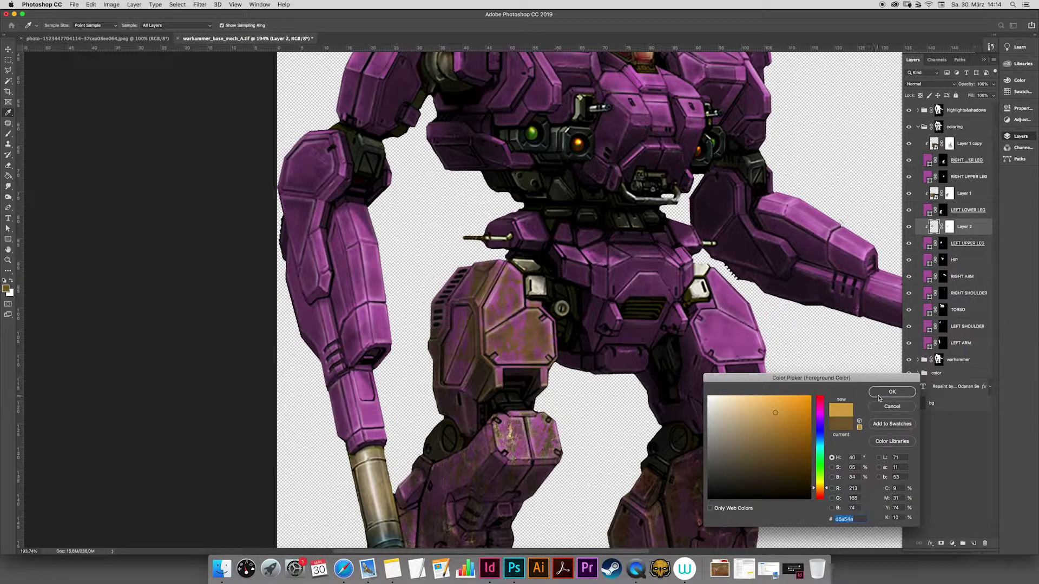
pyautogui.click(880, 394)
pyautogui.moveTo(509, 335)
pyautogui.mouseDown()
pyautogui.moveTo(503, 379)
pyautogui.moveTo(487, 324)
pyautogui.moveTo(549, 397)
pyautogui.moveTo(573, 381)
pyautogui.moveTo(541, 324)
pyautogui.mouseUp()
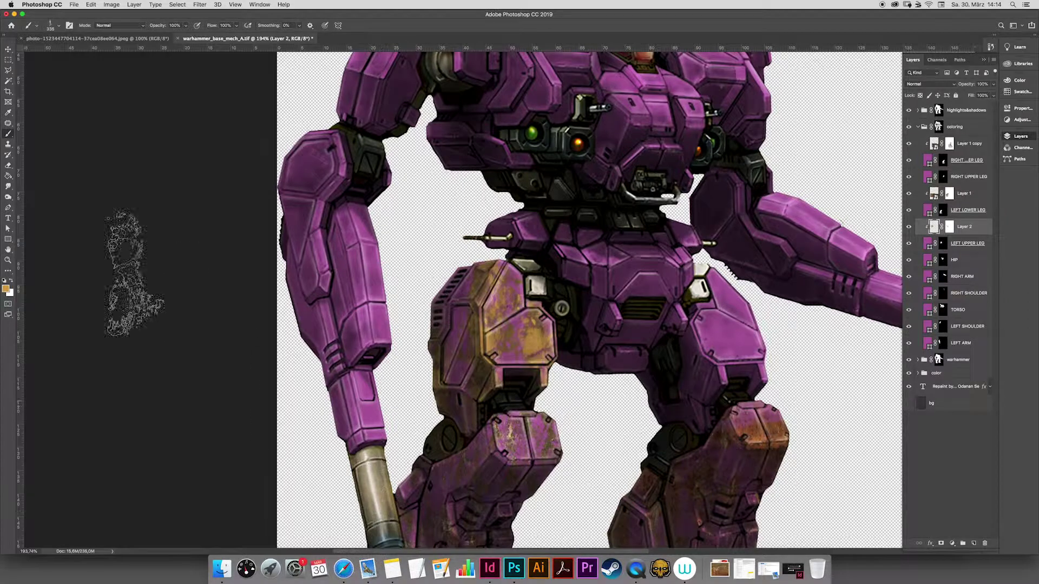
# Choose a very dark brown and a smaller grunge brush 007, dab dirt on the left upper leg and undo the last dab.
pyautogui.click(6, 290)
pyautogui.click(777, 478)
pyautogui.click(892, 392)
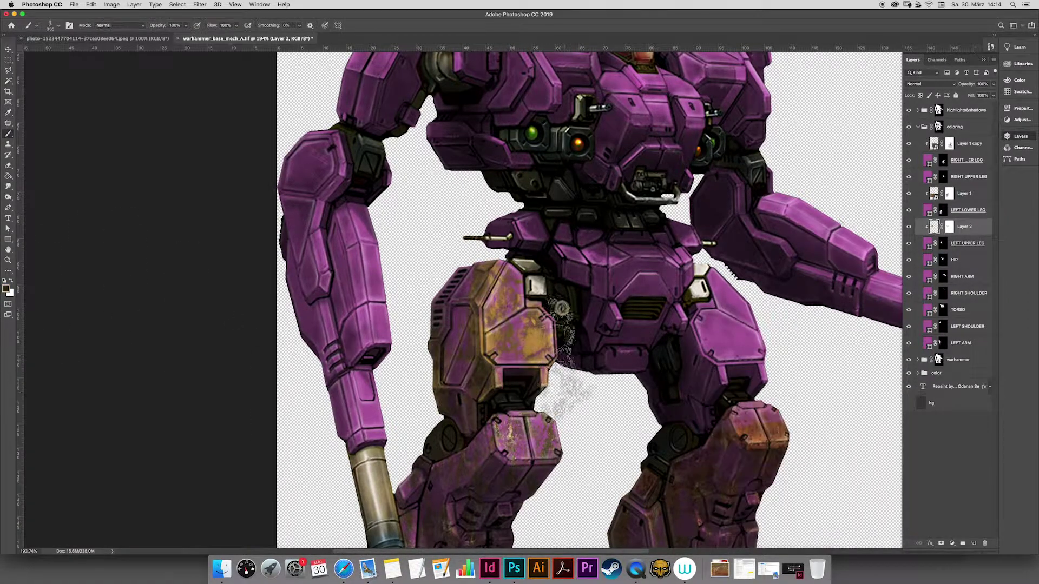
pyautogui.click(53, 26)
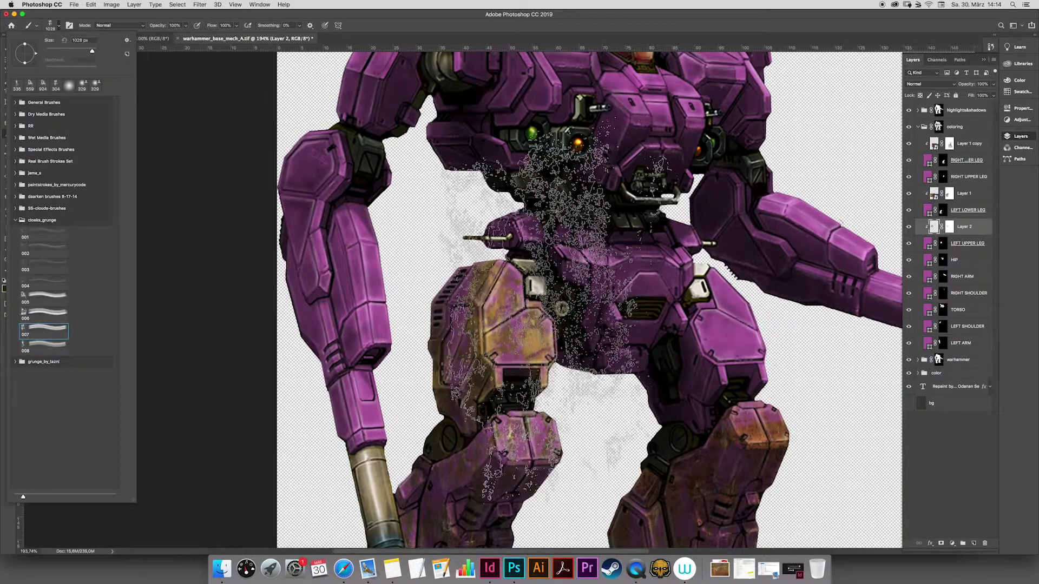
pyautogui.press('Escape')
pyautogui.moveTo(561, 307); pyautogui.dragTo(535, 308)
pyautogui.click(561, 307)
pyautogui.press('super+z')
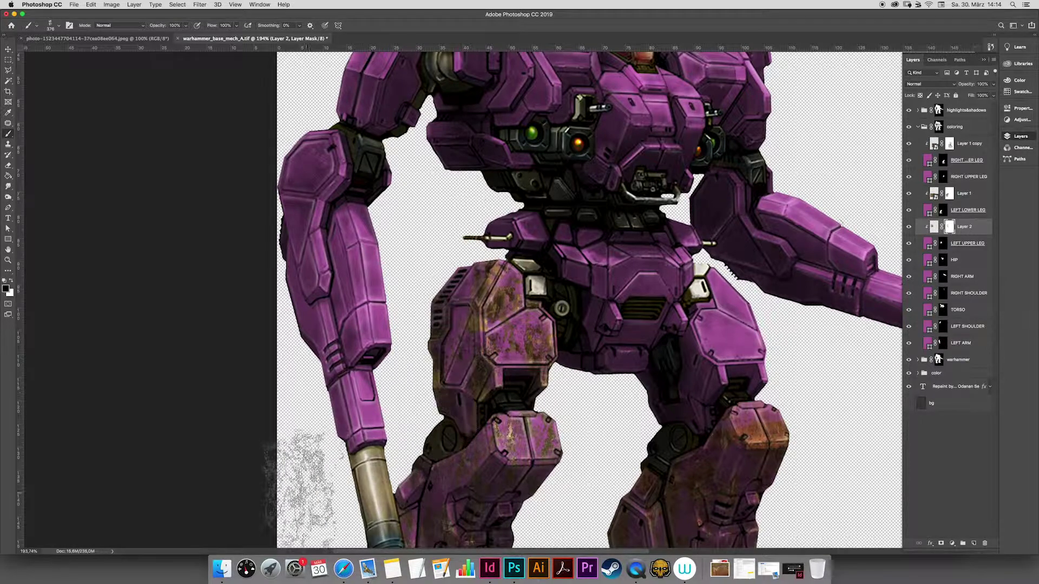
# Fit the whole mech in view to review the weathering on both legs.
pyautogui.moveTo(625, 415); pyautogui.dragTo(545, 251)
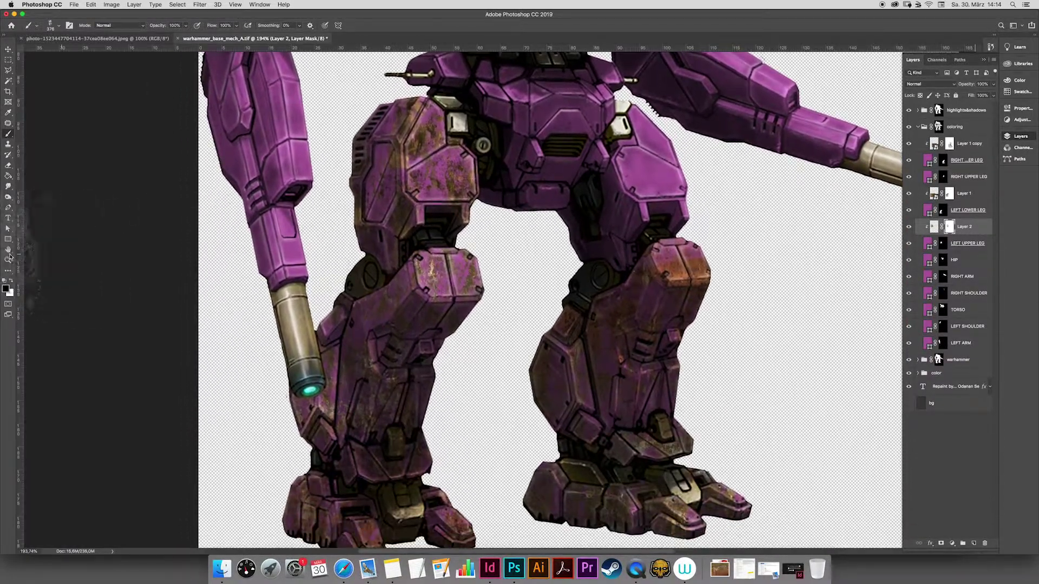
pyautogui.click(9, 251)
pyautogui.doubleClick(8, 251)
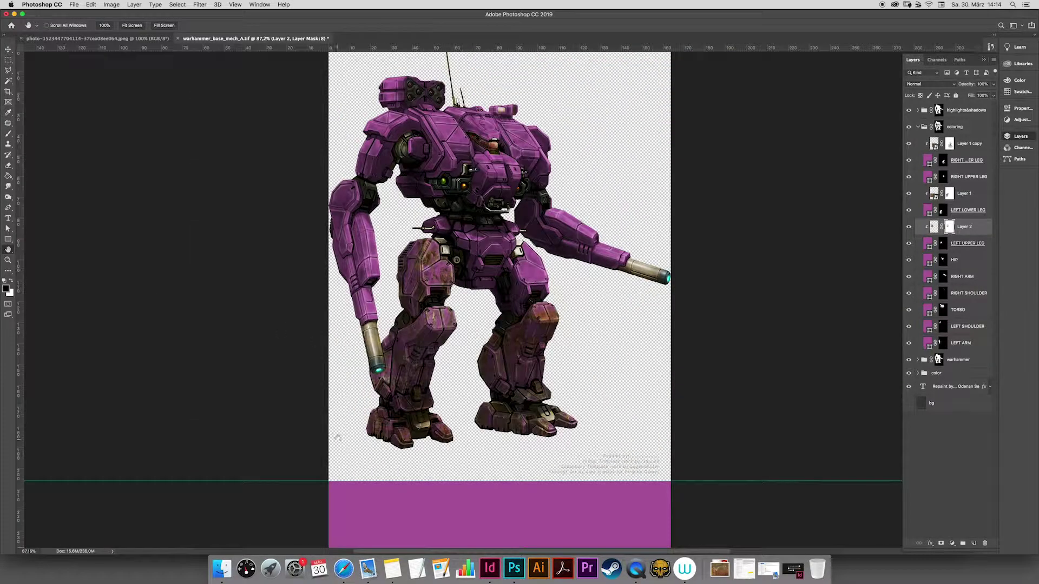